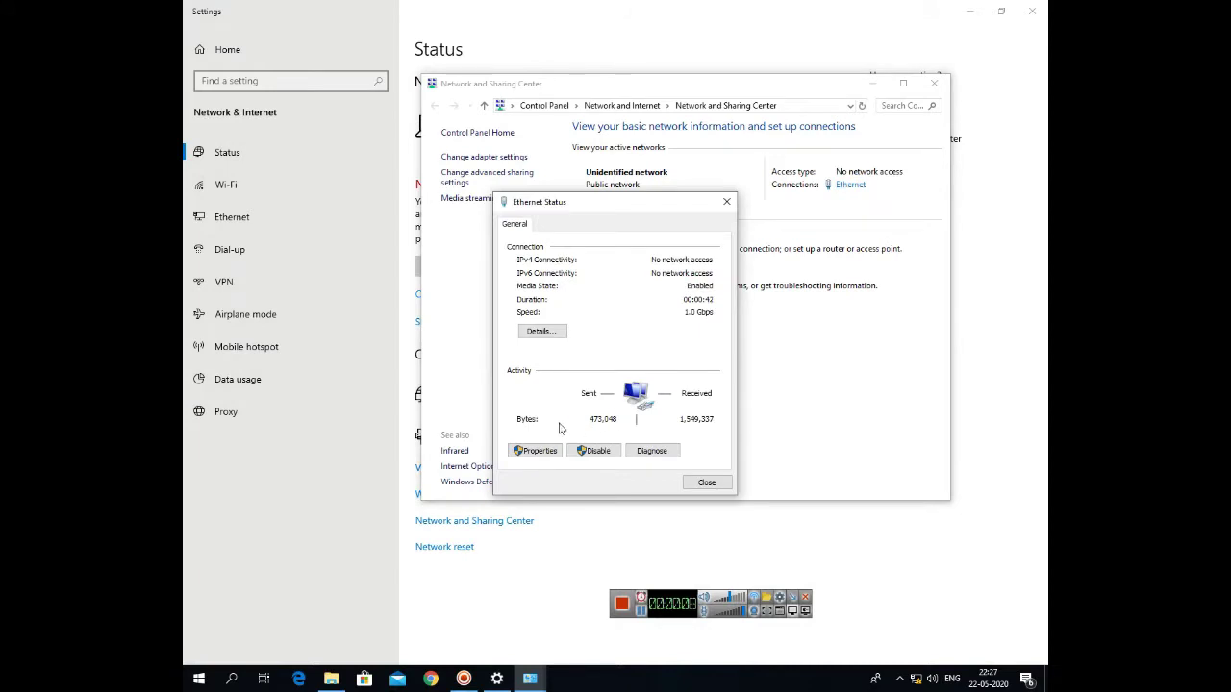
Set the Ethernet IPv4 address to static 192.168.1.19 with mask 255.255.255.0
left_click(548, 453)
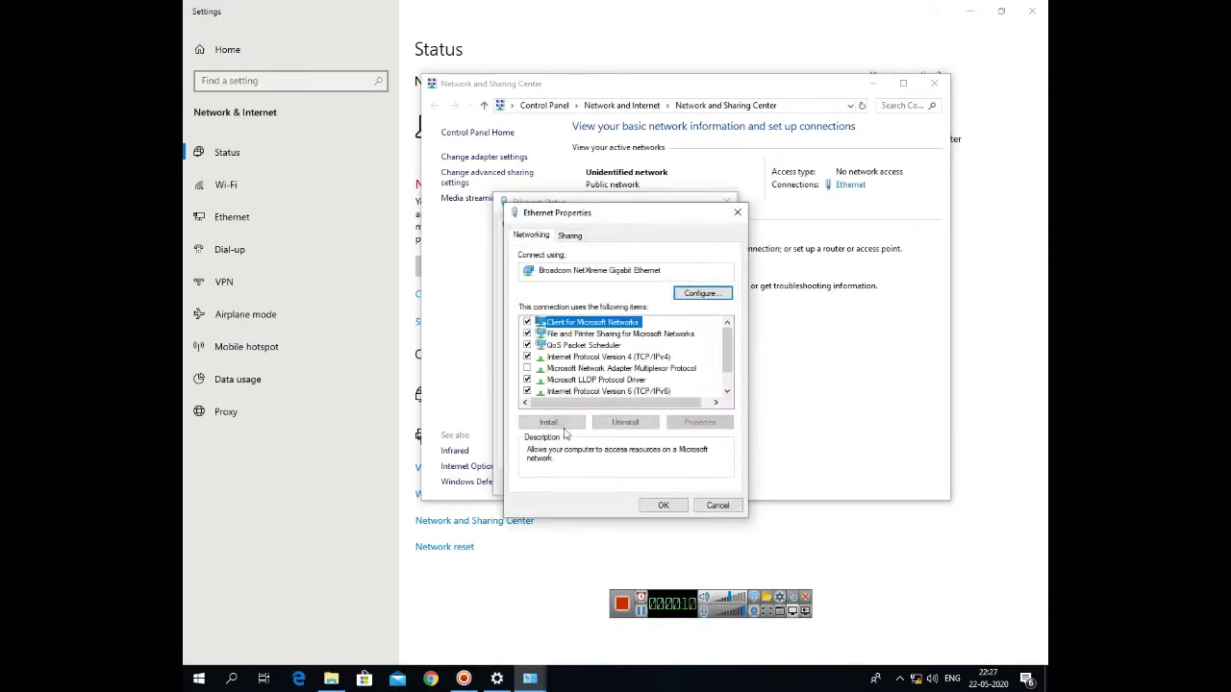
left_click(589, 357)
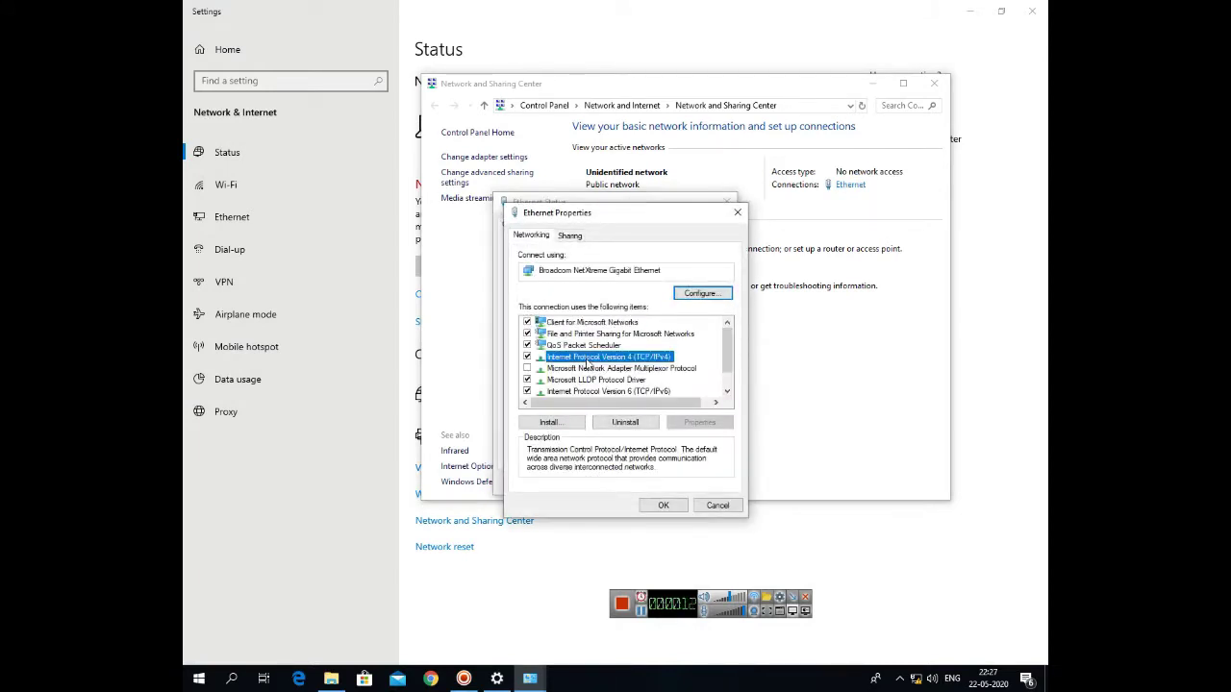
double_click(588, 358)
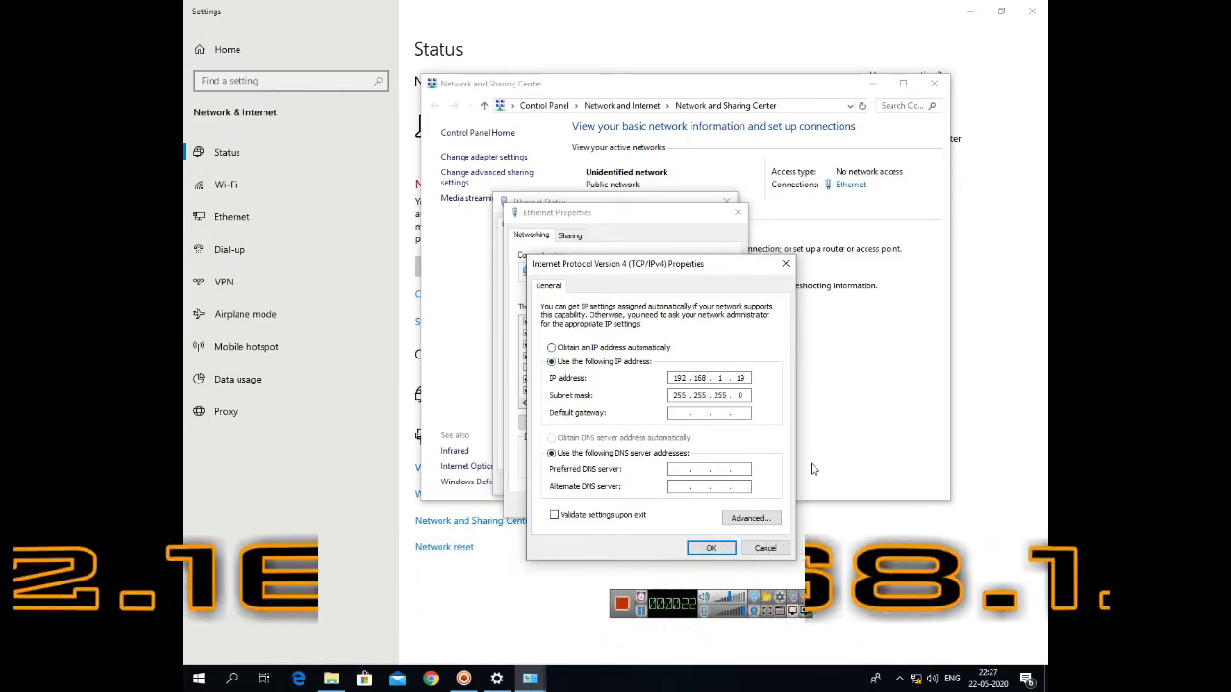
left_click(711, 547)
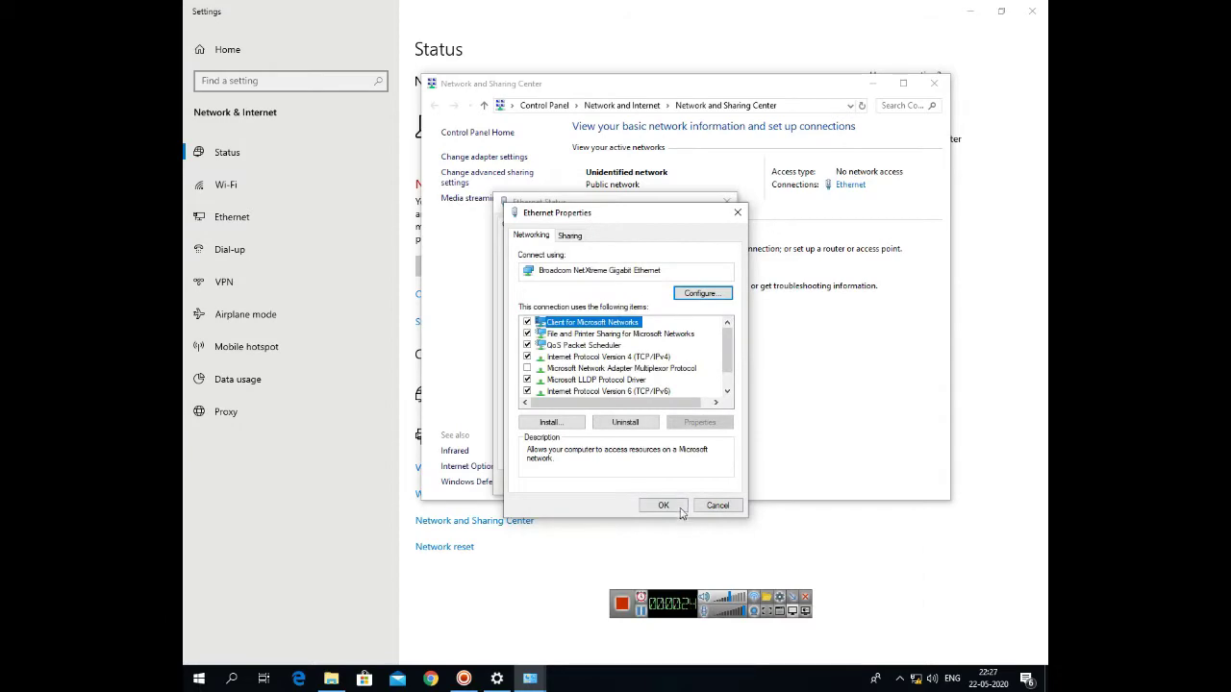
Close the Ethernet properties, Ethernet status and Network and Sharing Center windows
left_click(680, 511)
left_click(690, 485)
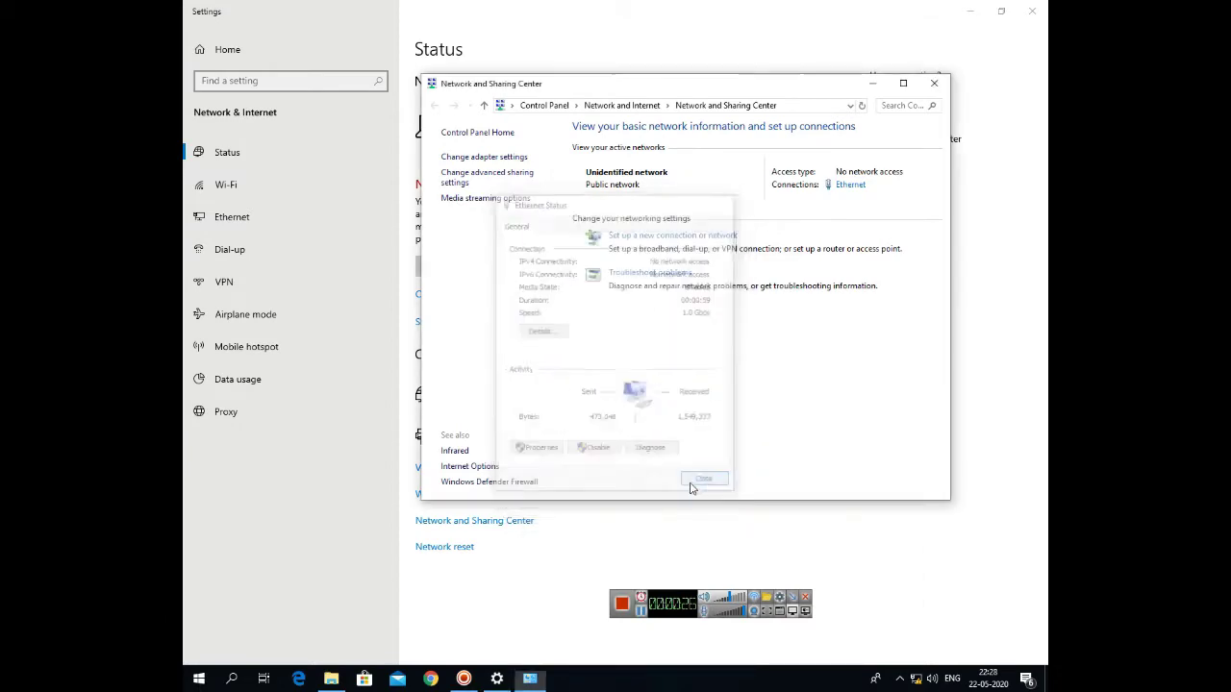
left_click(933, 83)
Launch Chrome and go to 192.168.1.20 in the address bar
left_click(1032, 11)
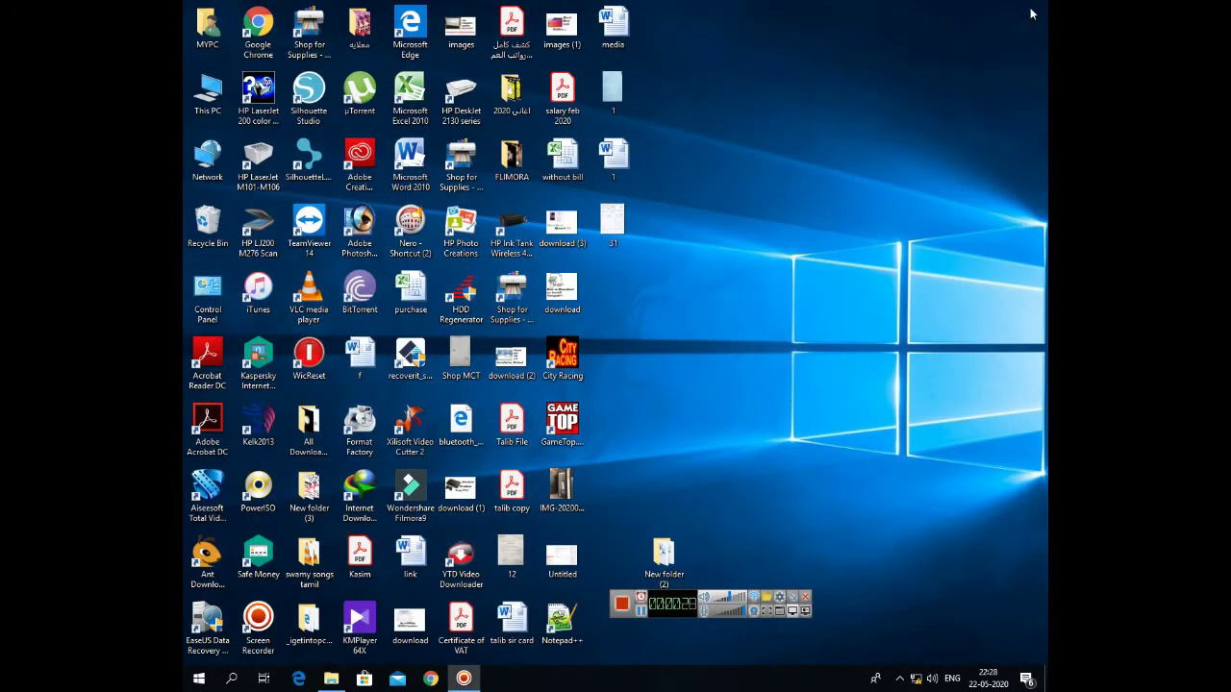
left_click(432, 679)
left_click(379, 34)
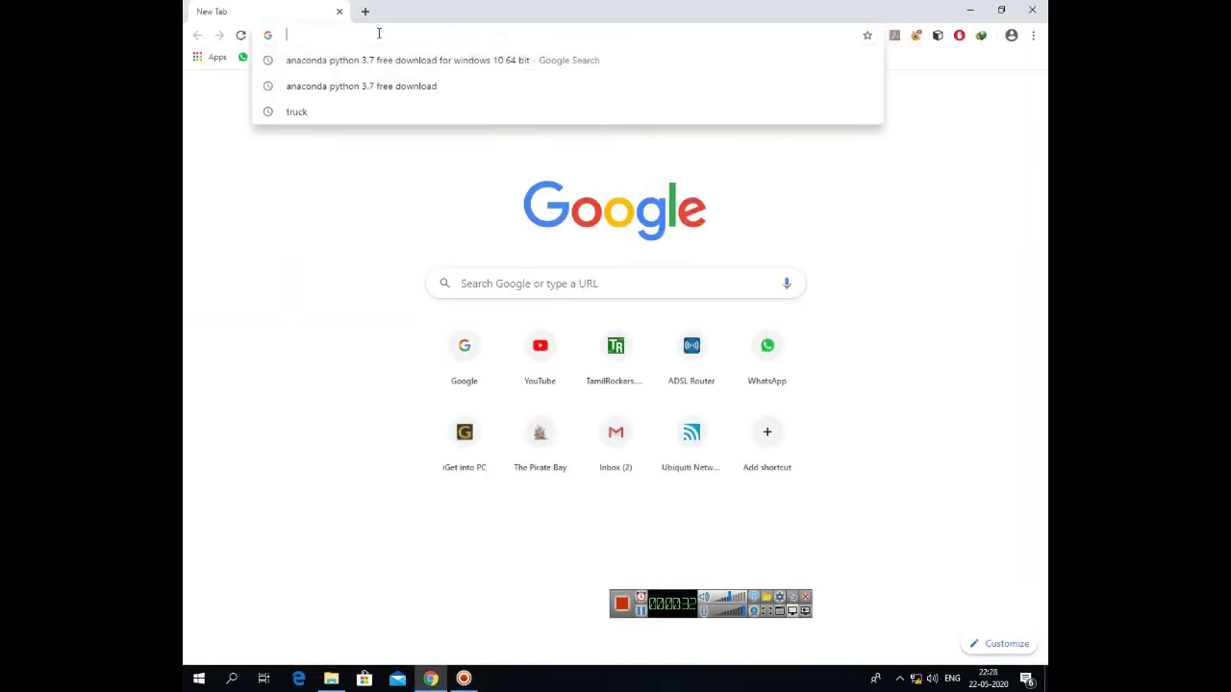
type("192.1")
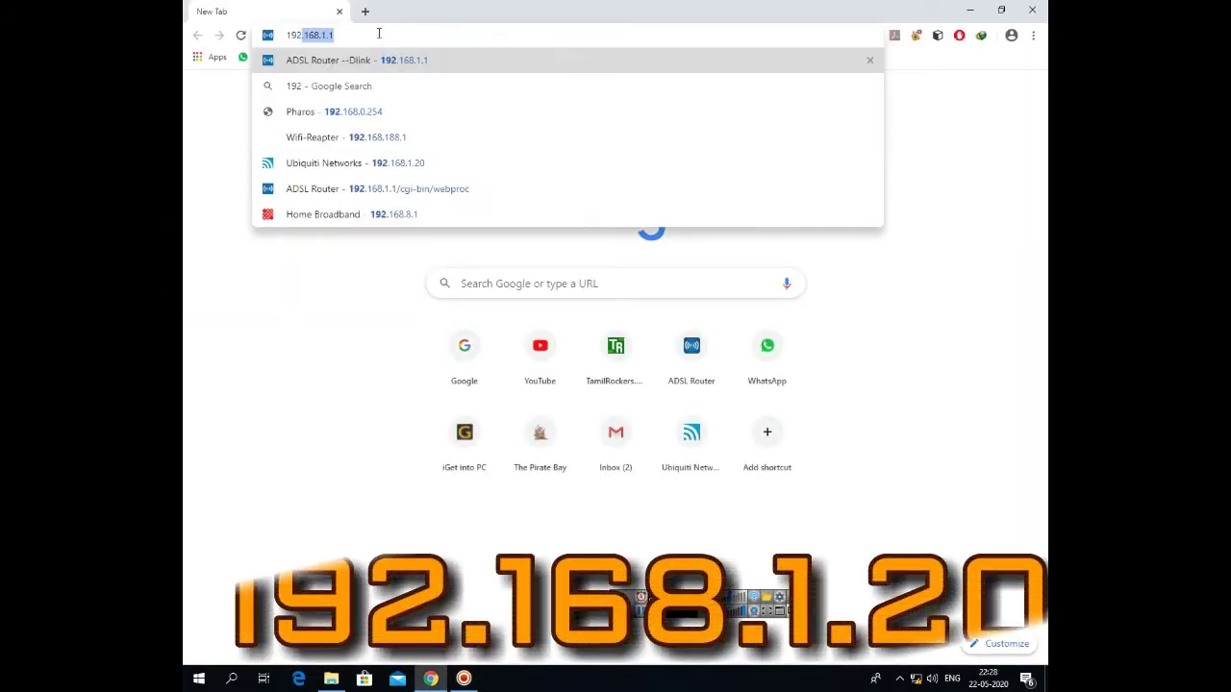
type("68.")
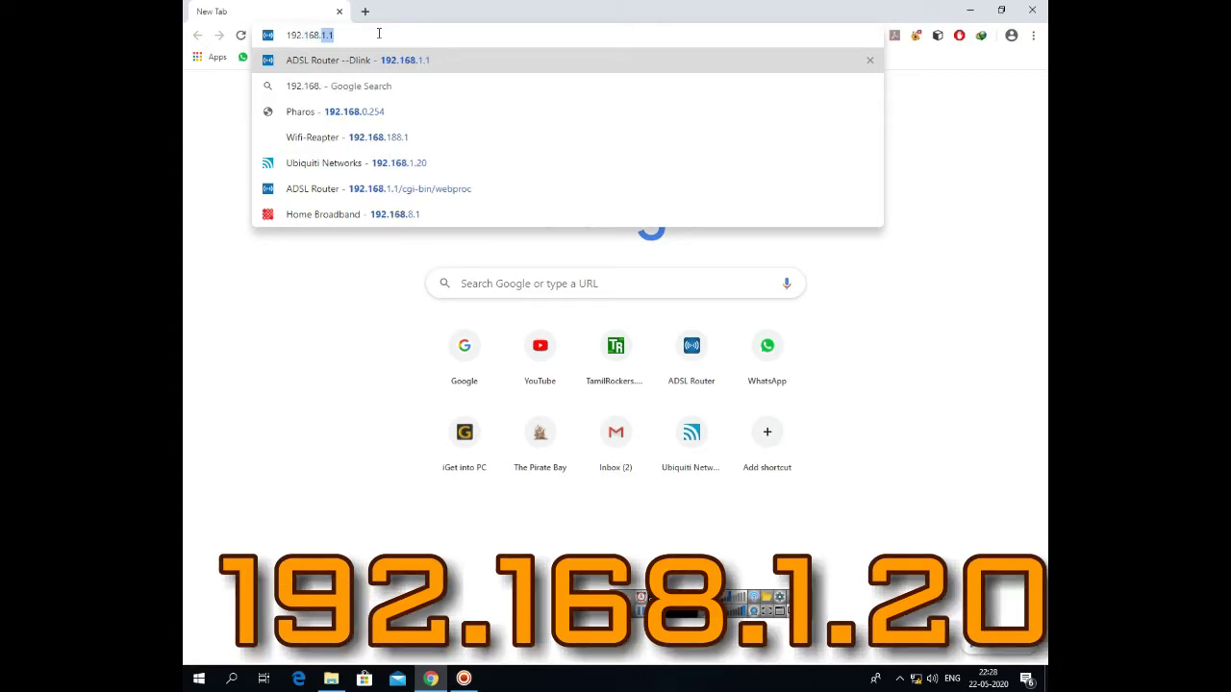
type("1.20")
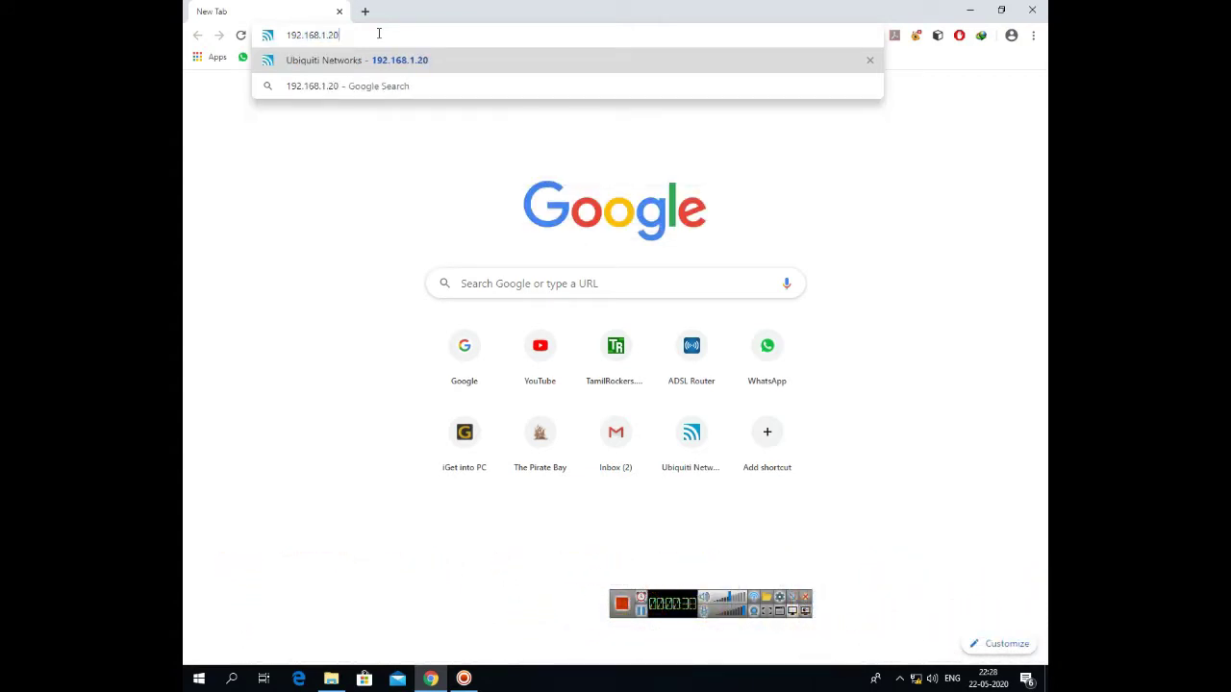
key("Return")
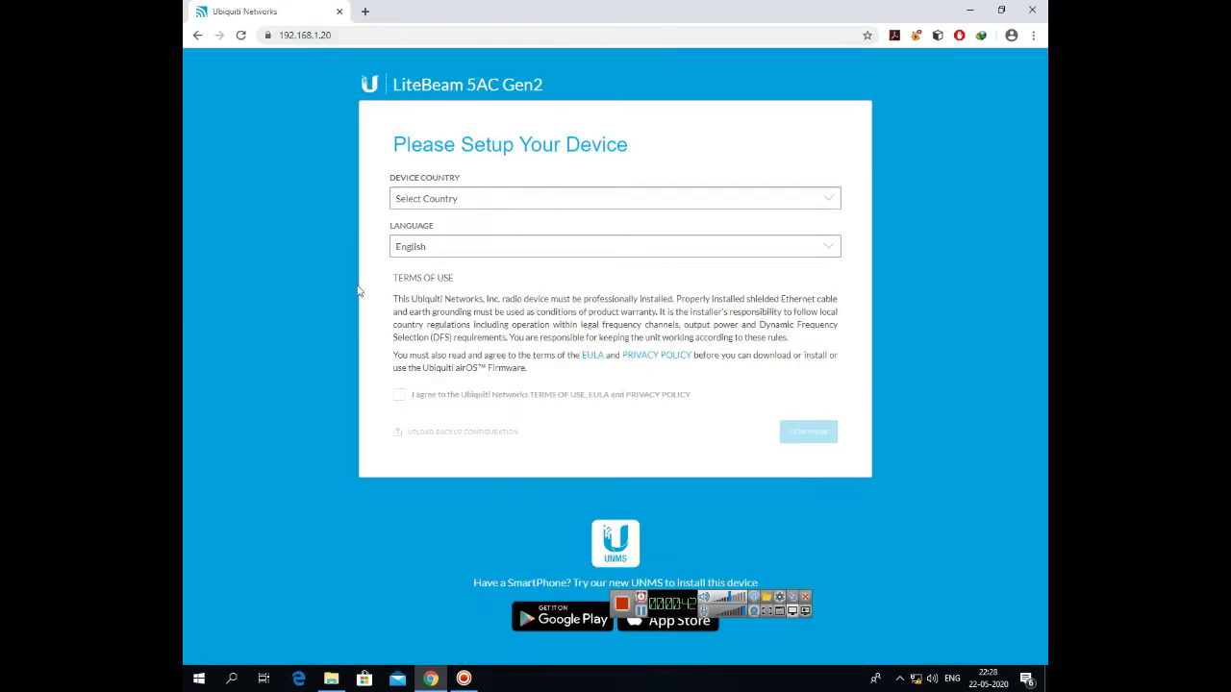
Choose Oman as device country, accept the Terms of Use, and continue
left_click(522, 204)
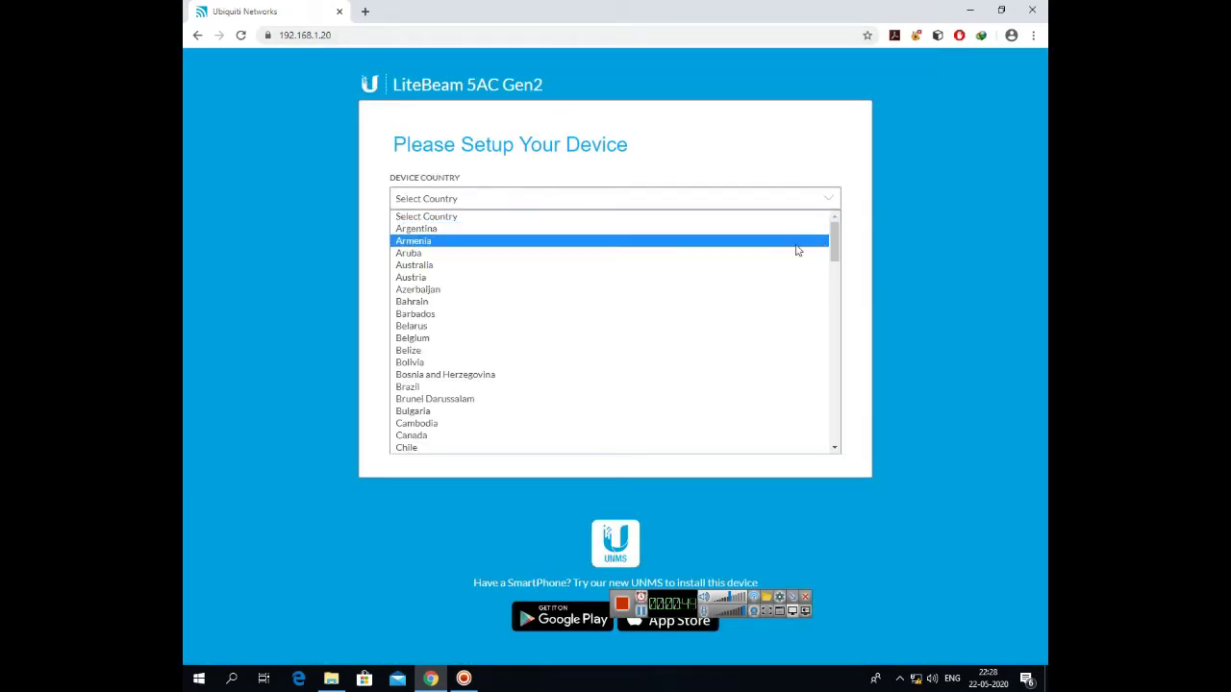
left_click_drag(833, 245, 558, 327)
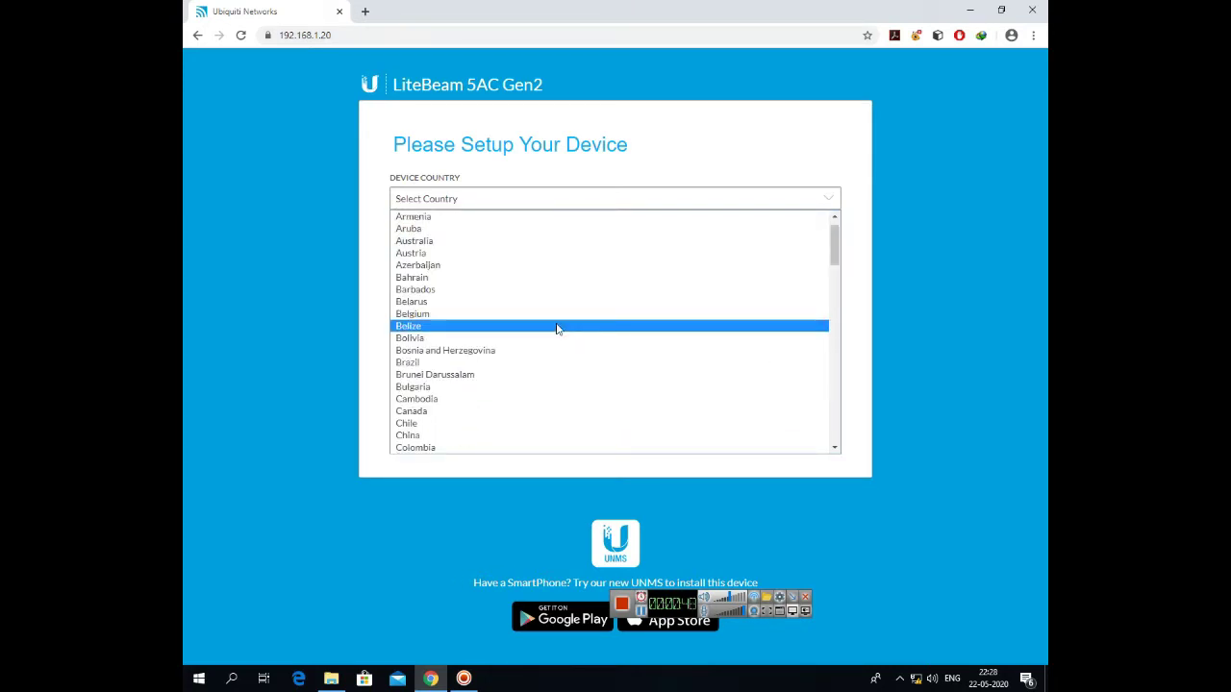
scroll(616, 404, "down", 5)
scroll(617, 404, "down", 15)
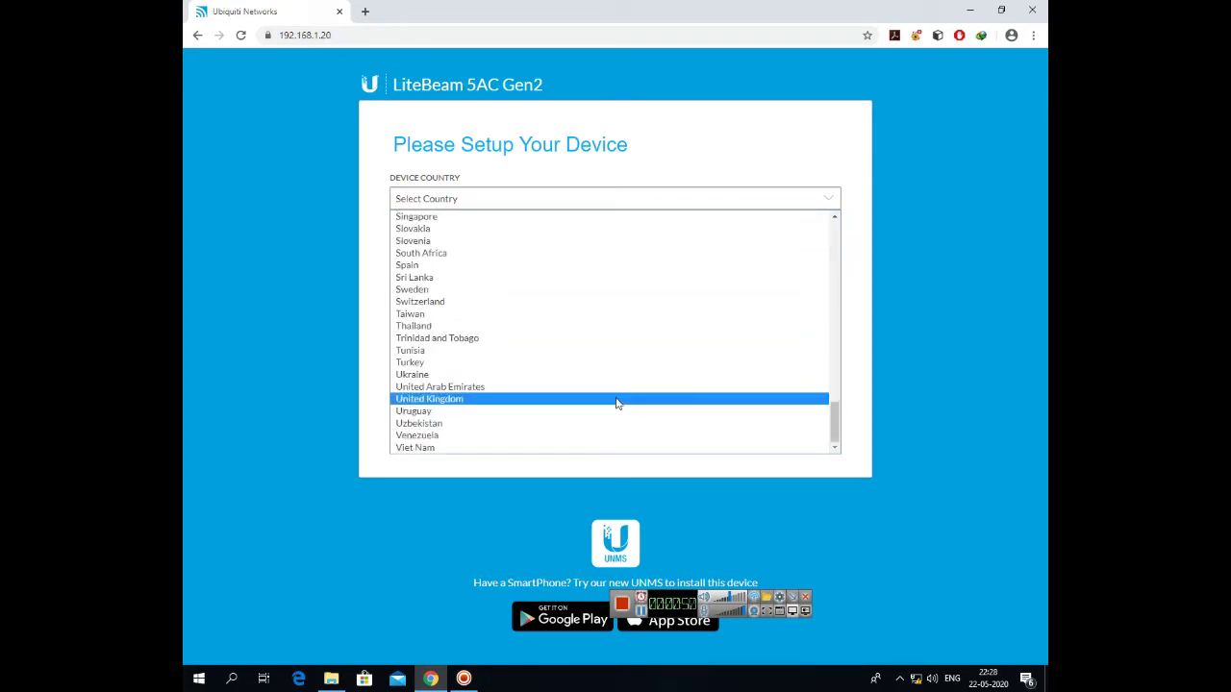
scroll(616, 403, "up", 9)
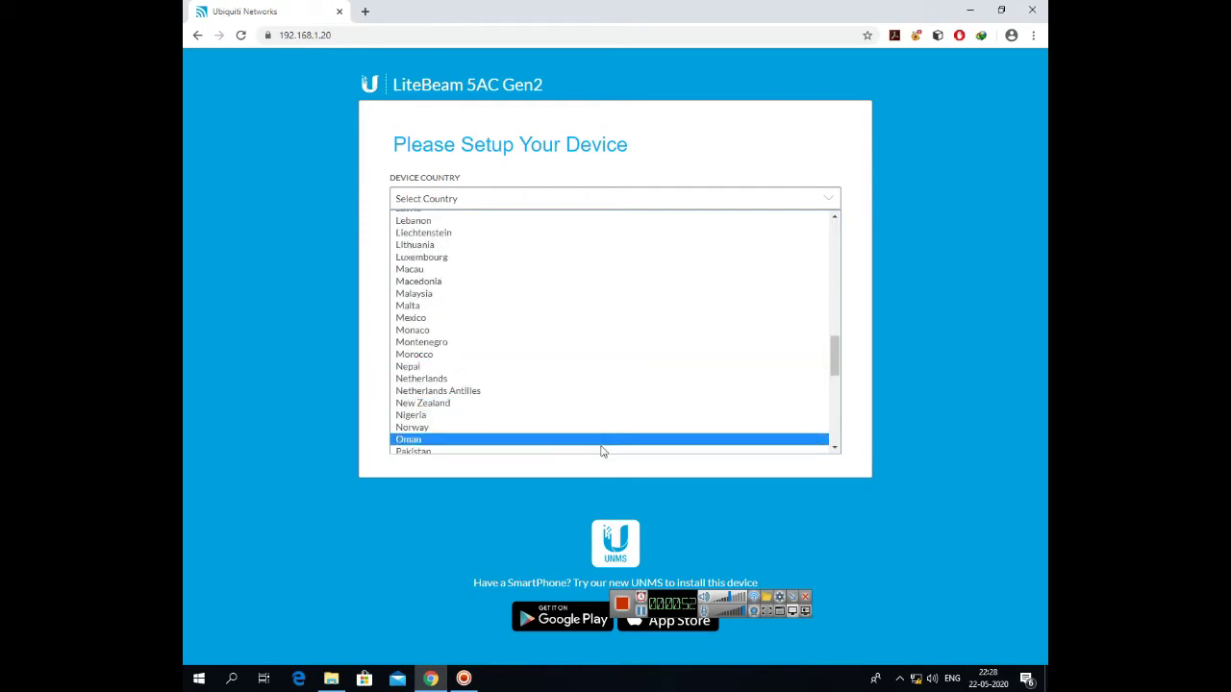
left_click(600, 435)
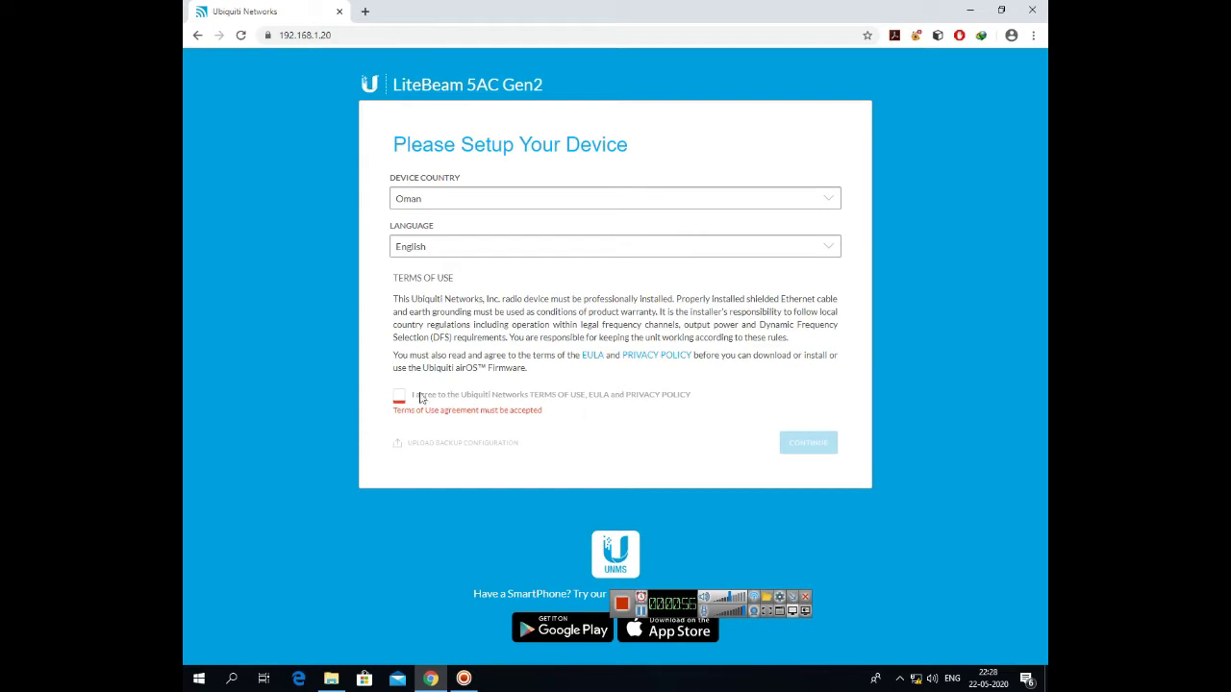
left_click(399, 398)
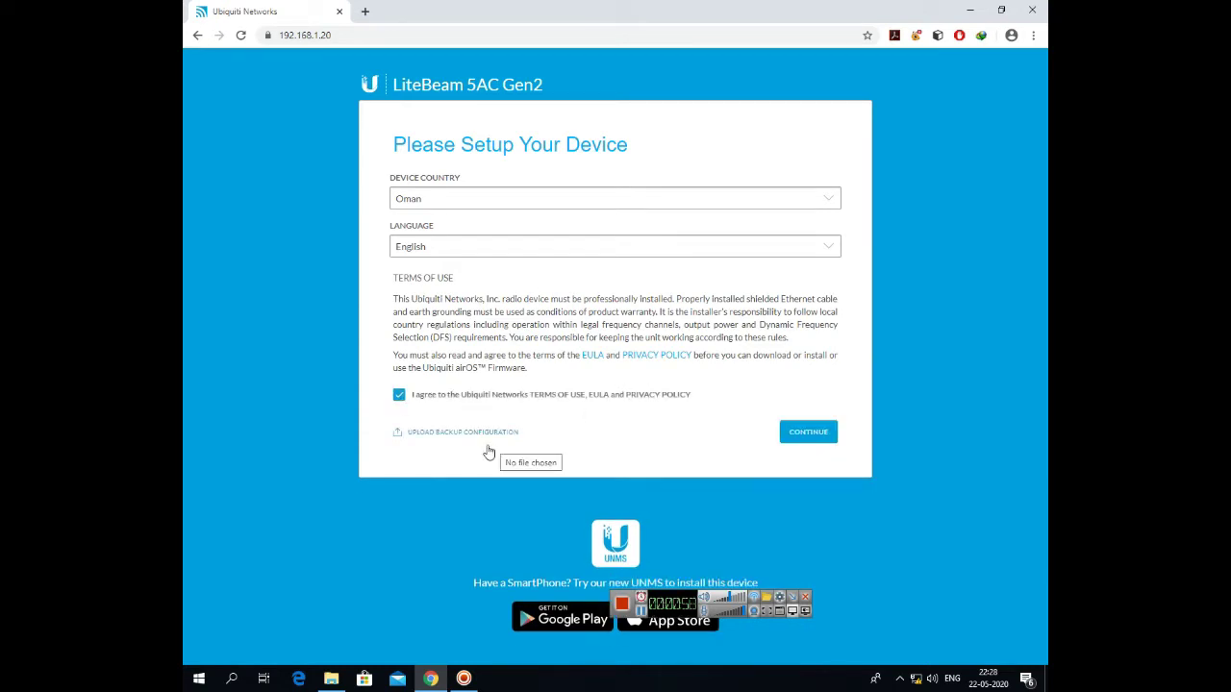
left_click(805, 435)
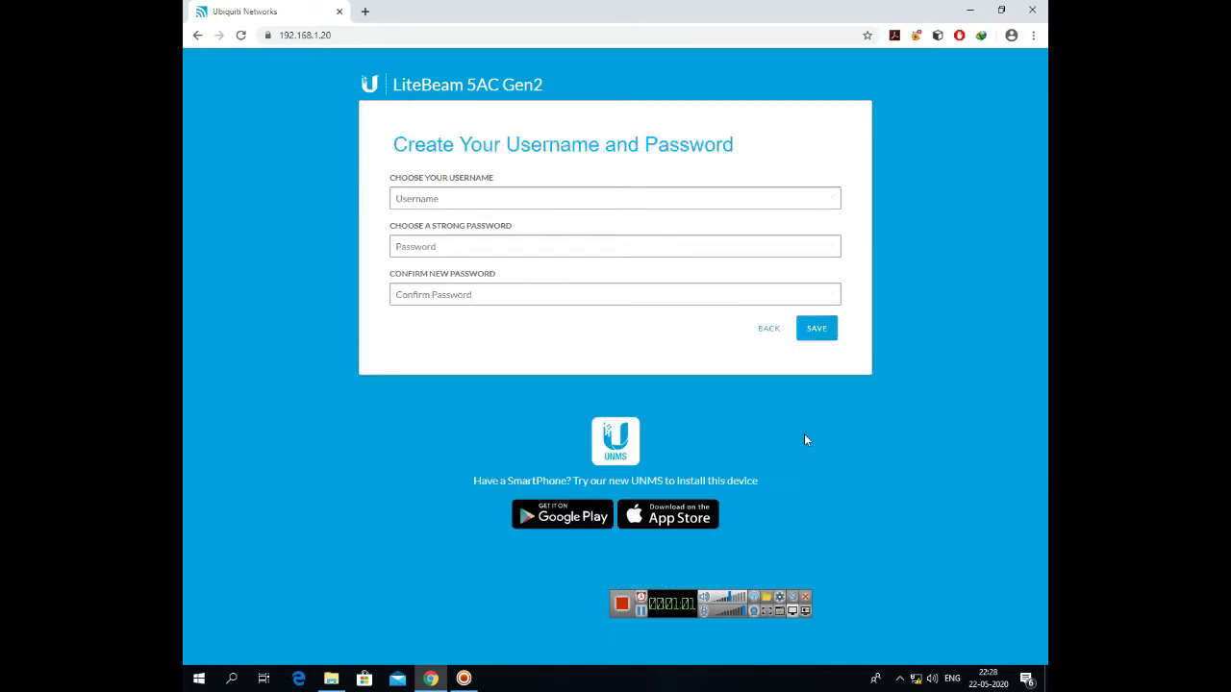
Enter a login username and password, confirm the password, and save the account
left_click(436, 200)
type("admin")
key("Tab")
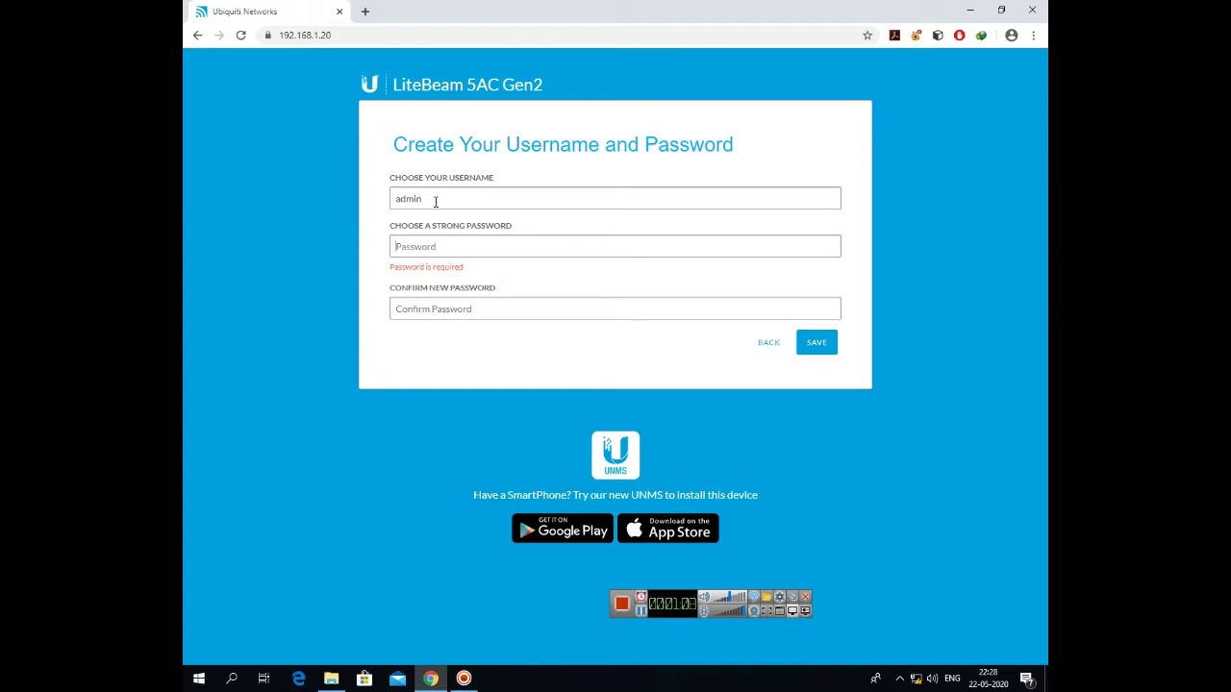
type("admin1234")
key("Tab")
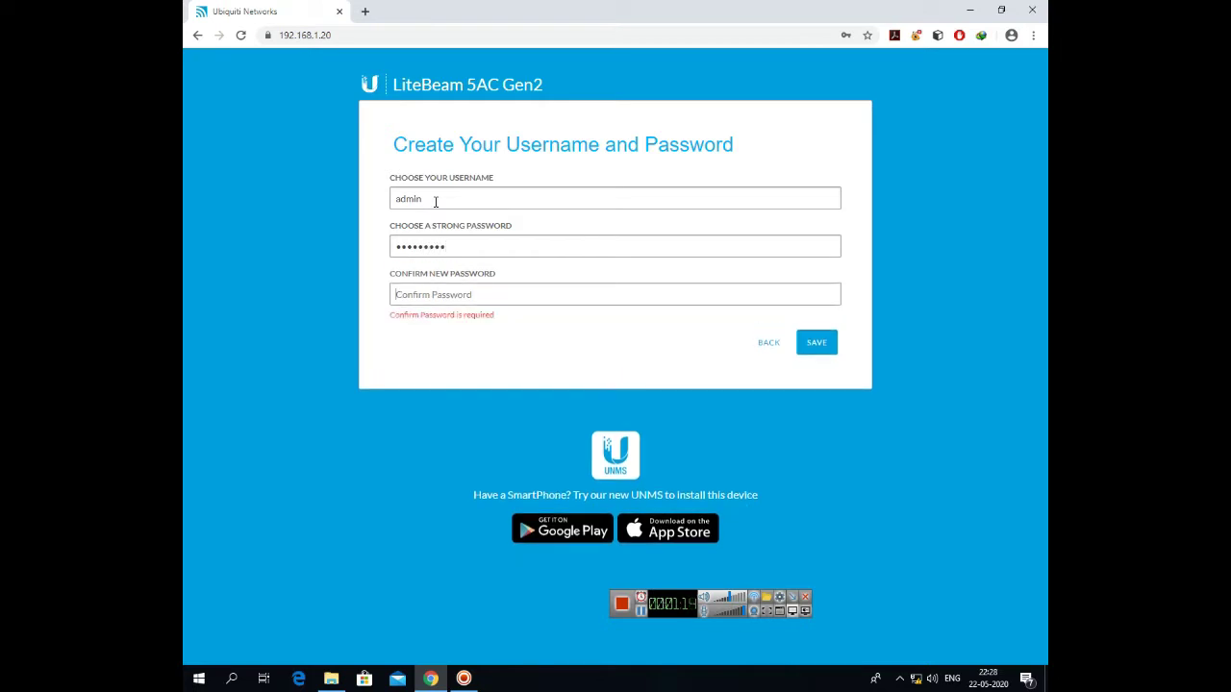
type("admin")
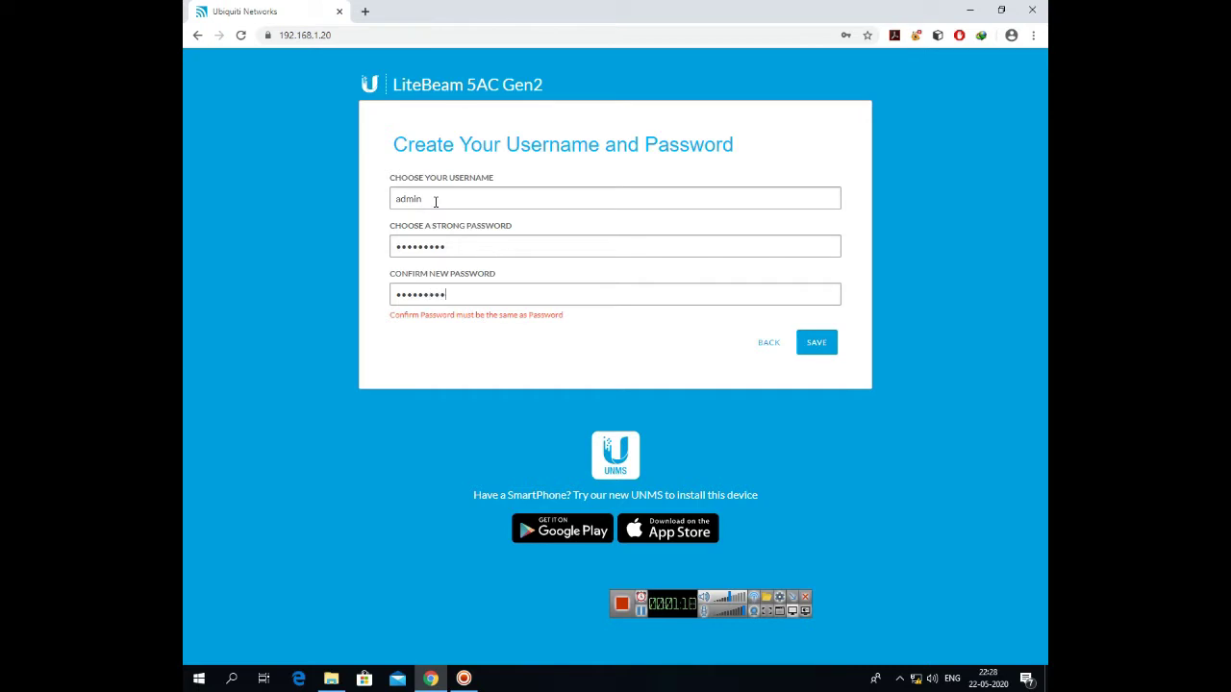
left_click(822, 328)
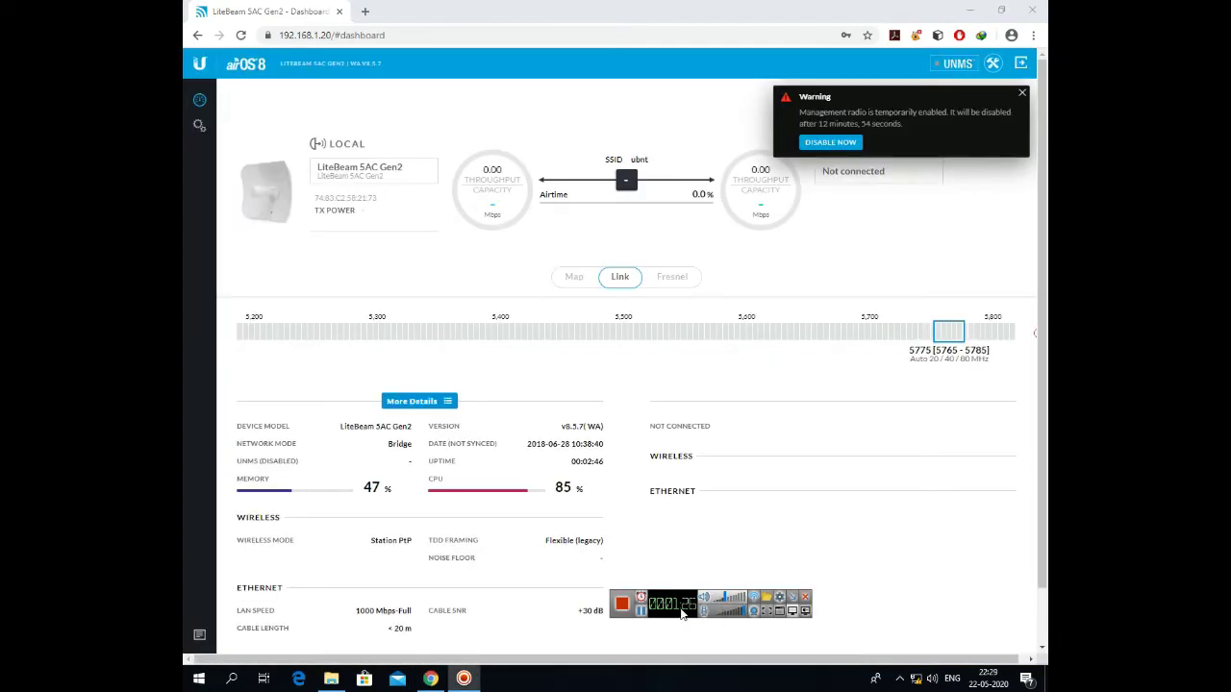
Dismiss the management radio warning and keep wireless mode at Station PtP
left_click_drag(684, 601, 713, 669)
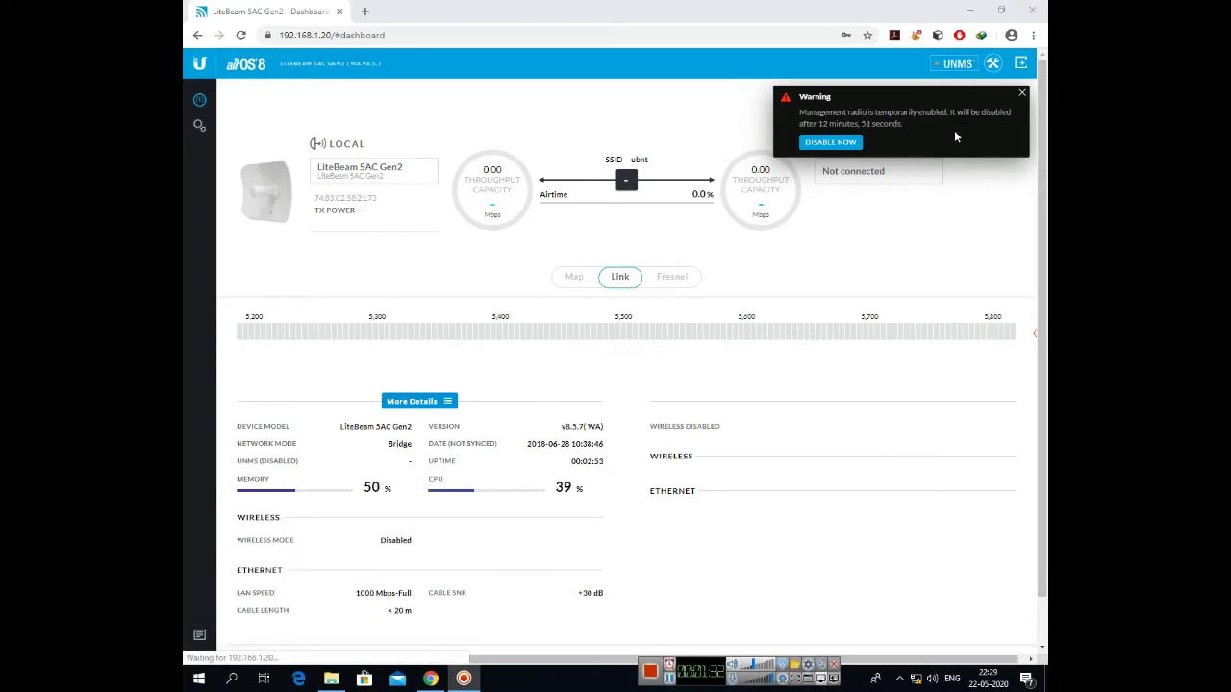
left_click(1022, 95)
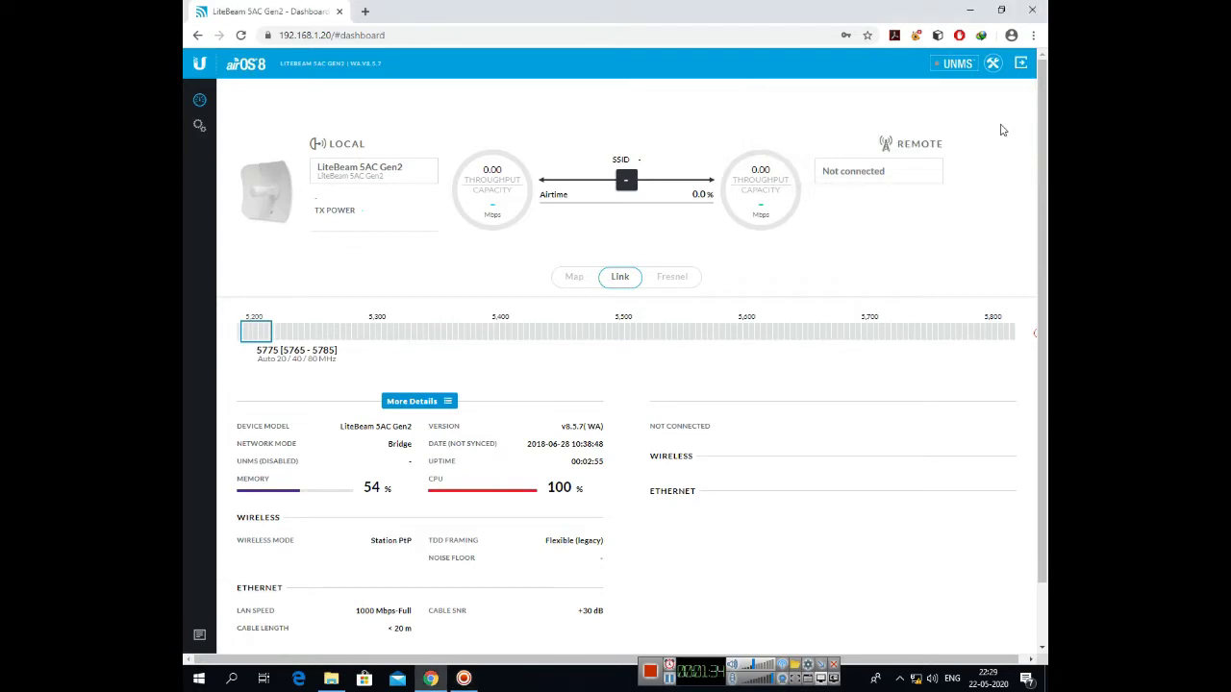
left_click(199, 133)
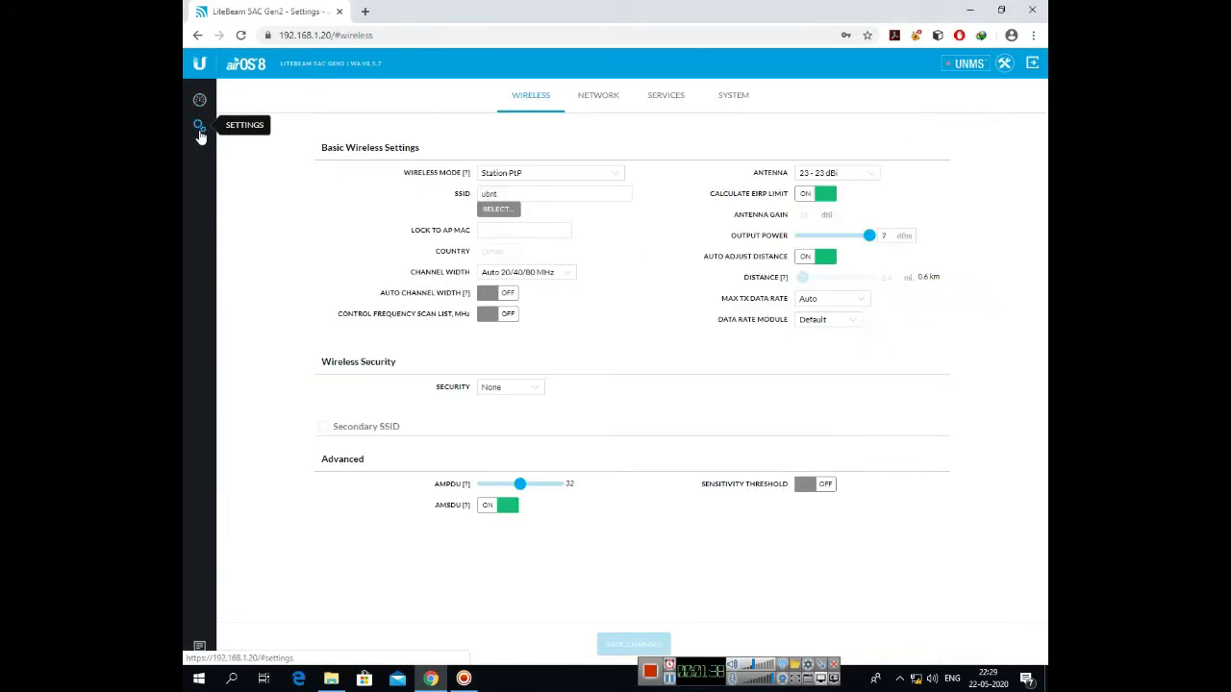
left_click(572, 174)
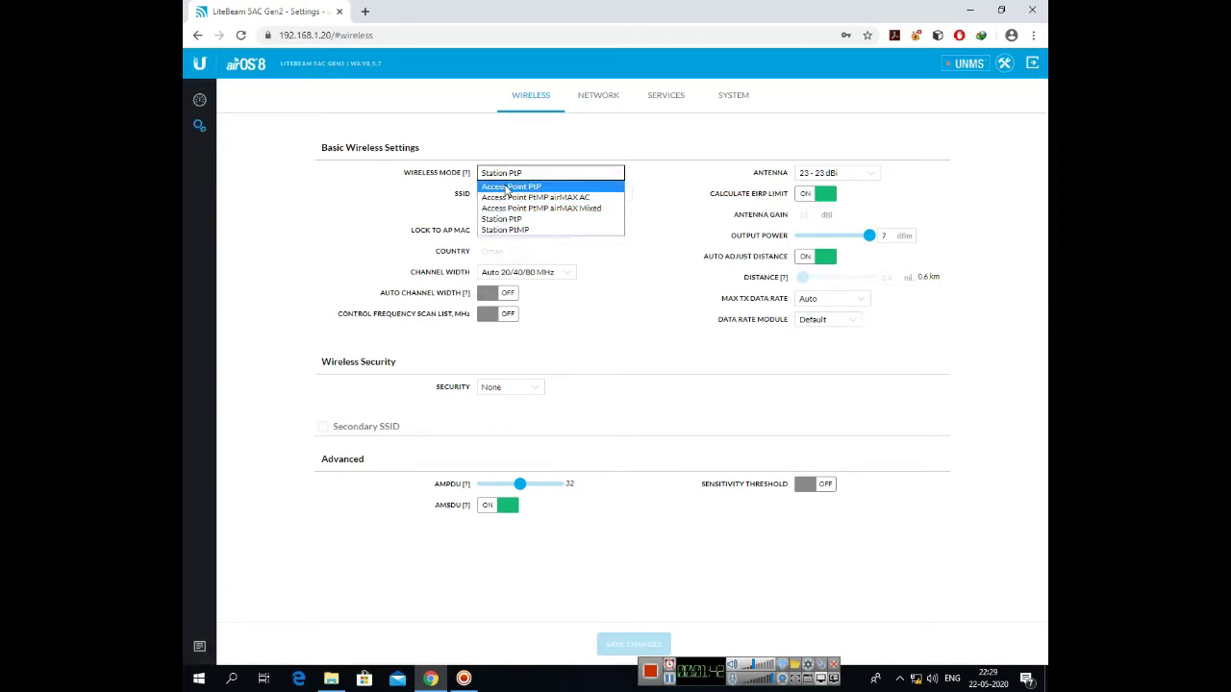
left_click(506, 222)
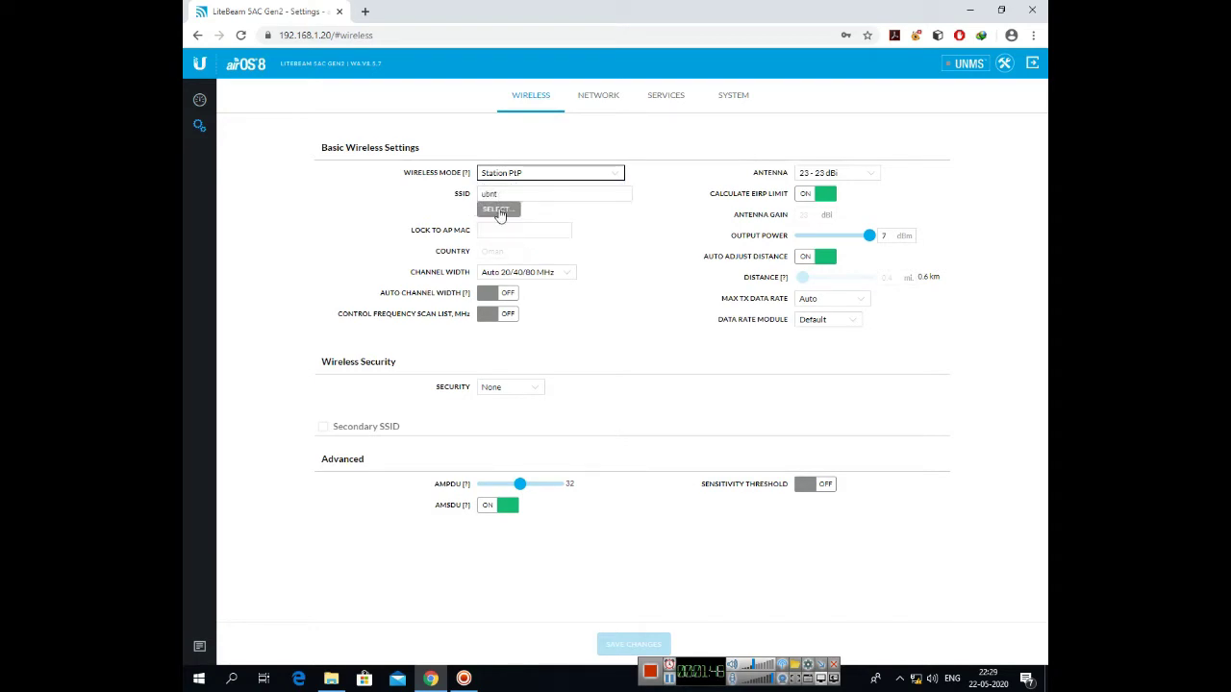
Select the Myworld access point from Site Survey and lock to its MAC
left_click(498, 211)
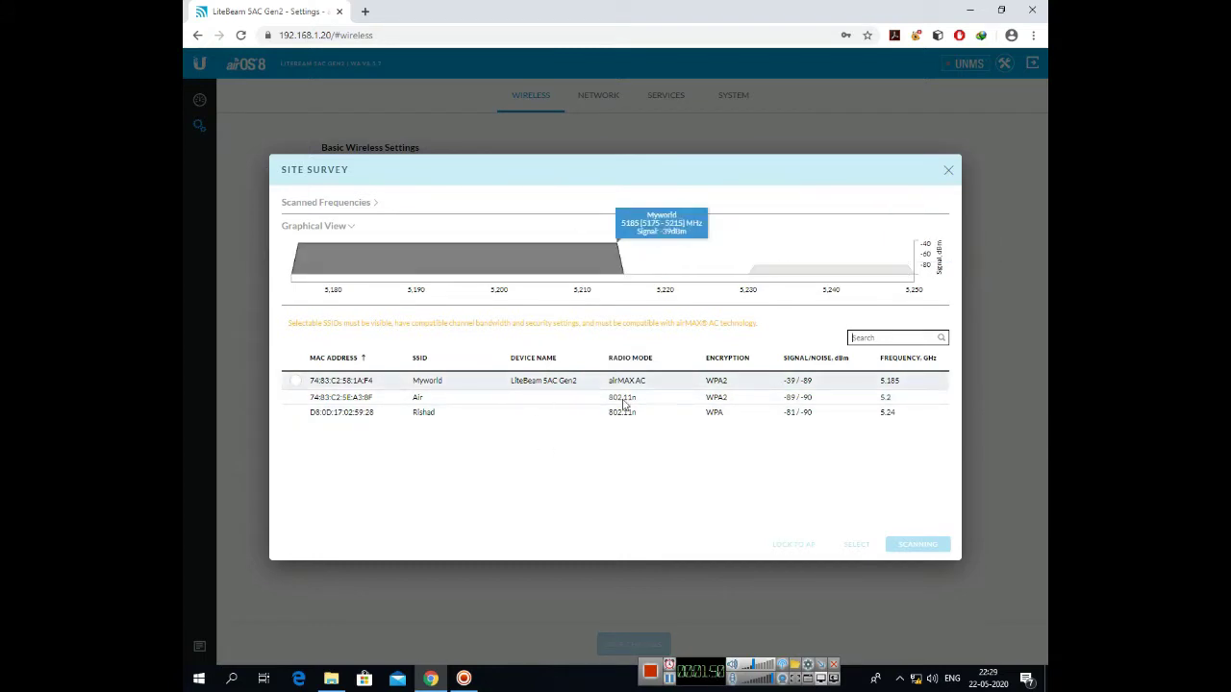
left_click(296, 382)
left_click(296, 383)
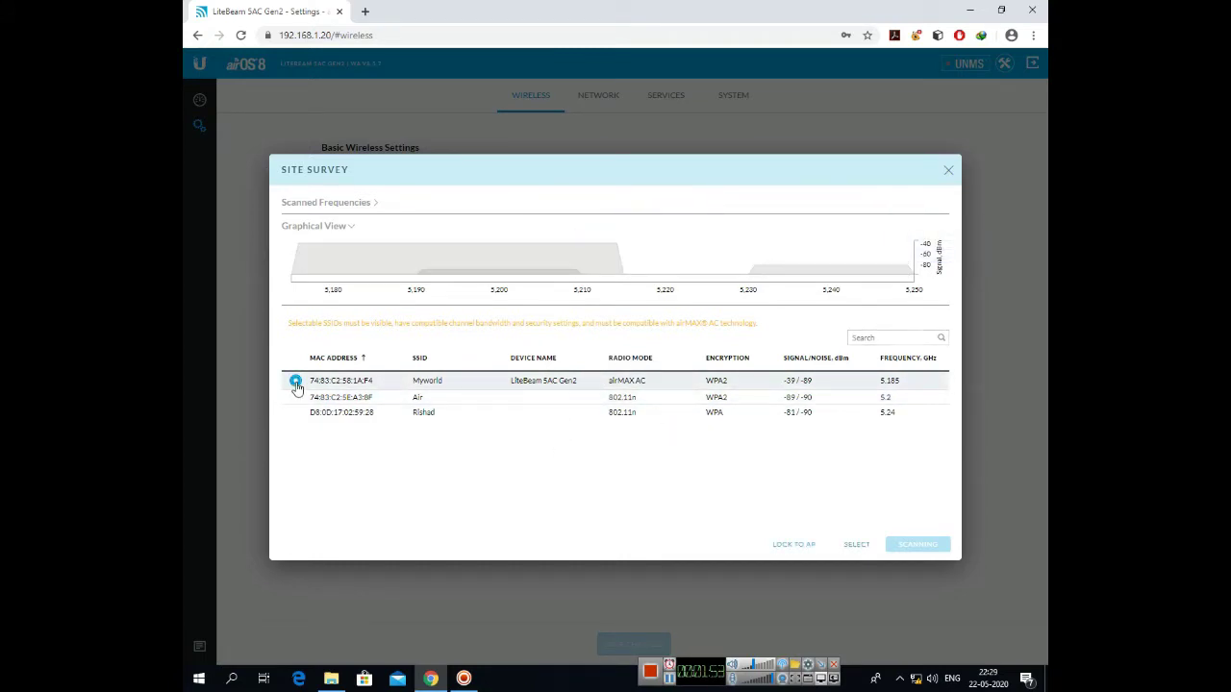
left_click(813, 545)
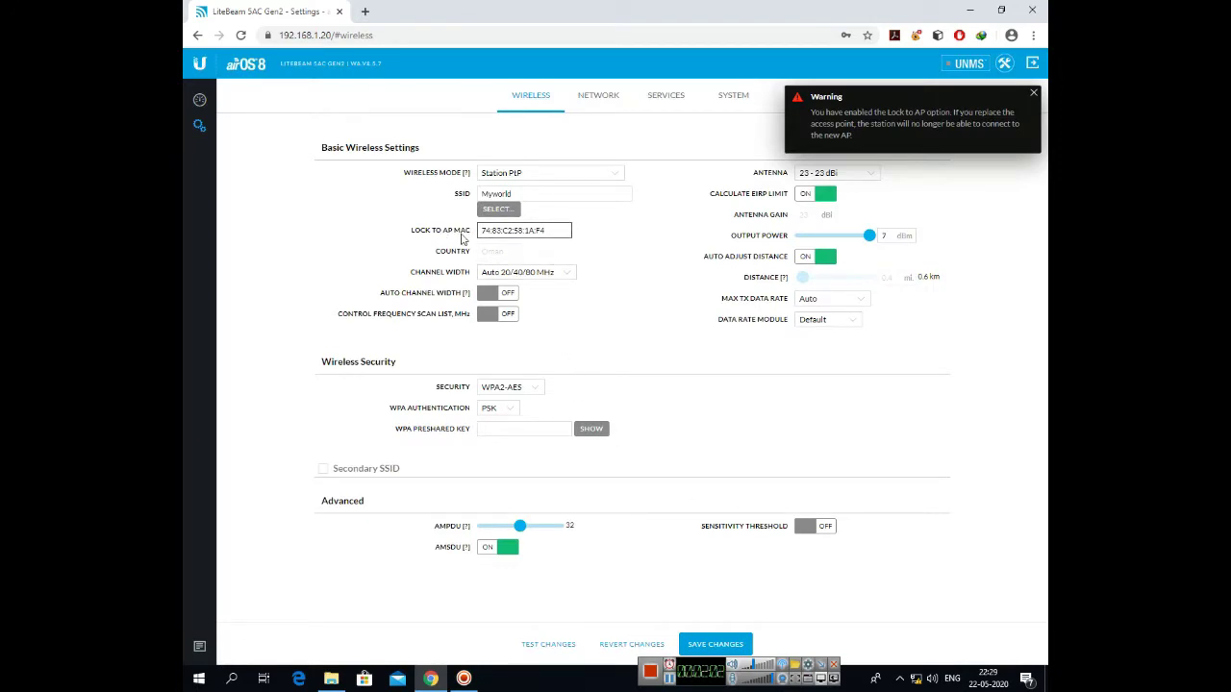
Set security to WPA2-AES with PSK authentication and enter the preshared key
left_click(481, 231)
left_click_drag(480, 231, 564, 229)
left_click(589, 246)
left_click(529, 391)
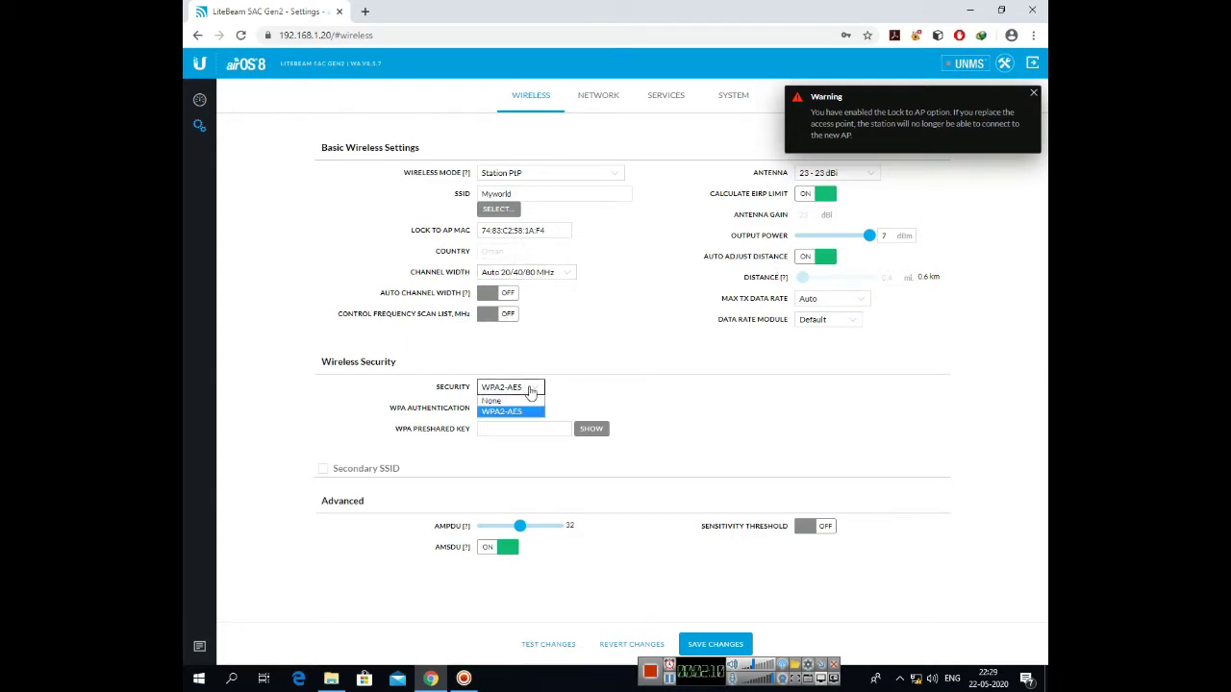
left_click(512, 412)
left_click(514, 412)
left_click(517, 420)
left_click(527, 428)
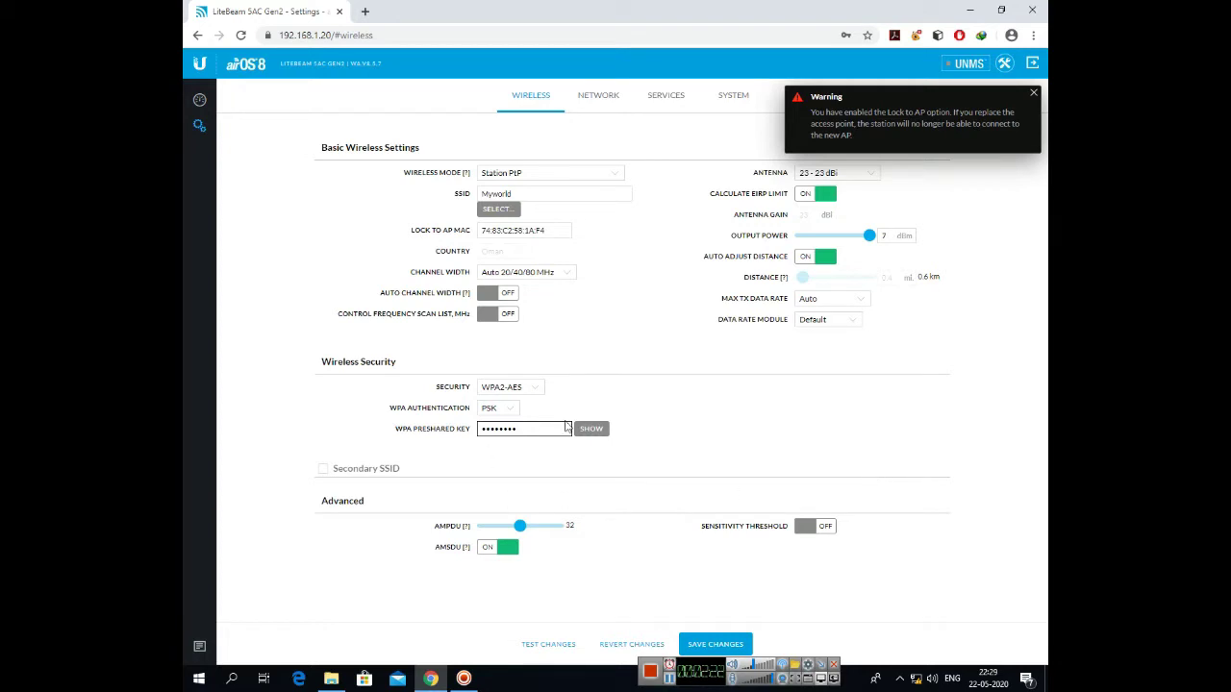
Save the wireless changes and disable the management radio
left_click(1035, 95)
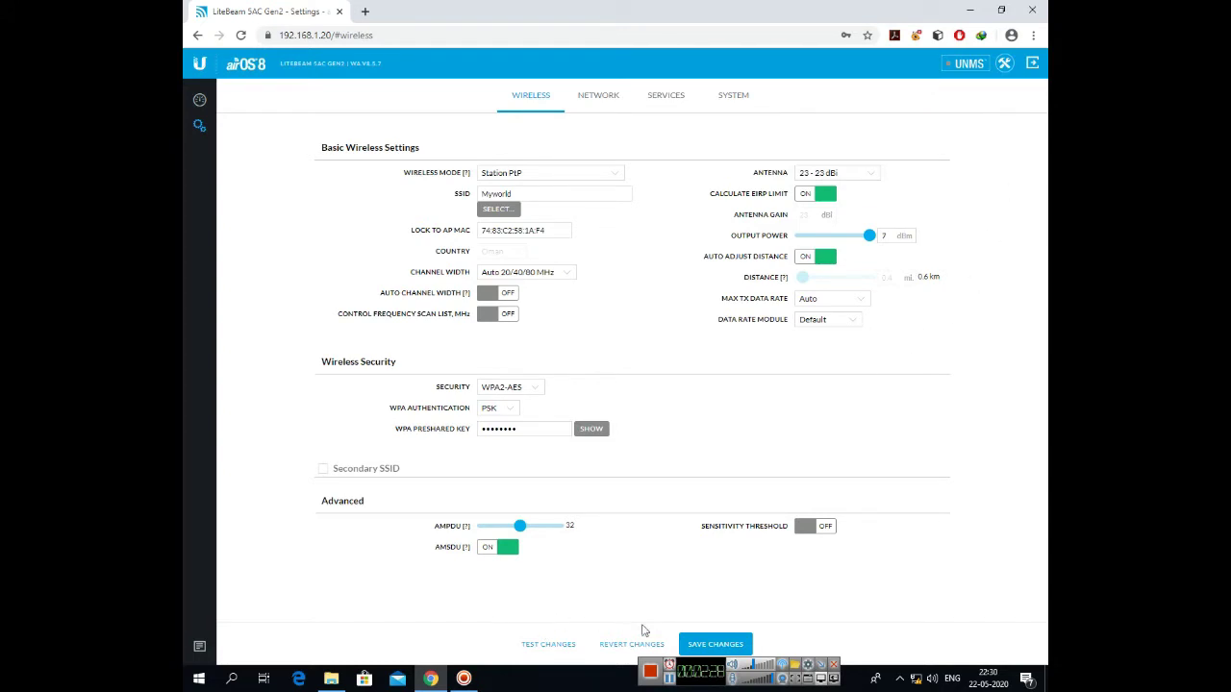
left_click(713, 643)
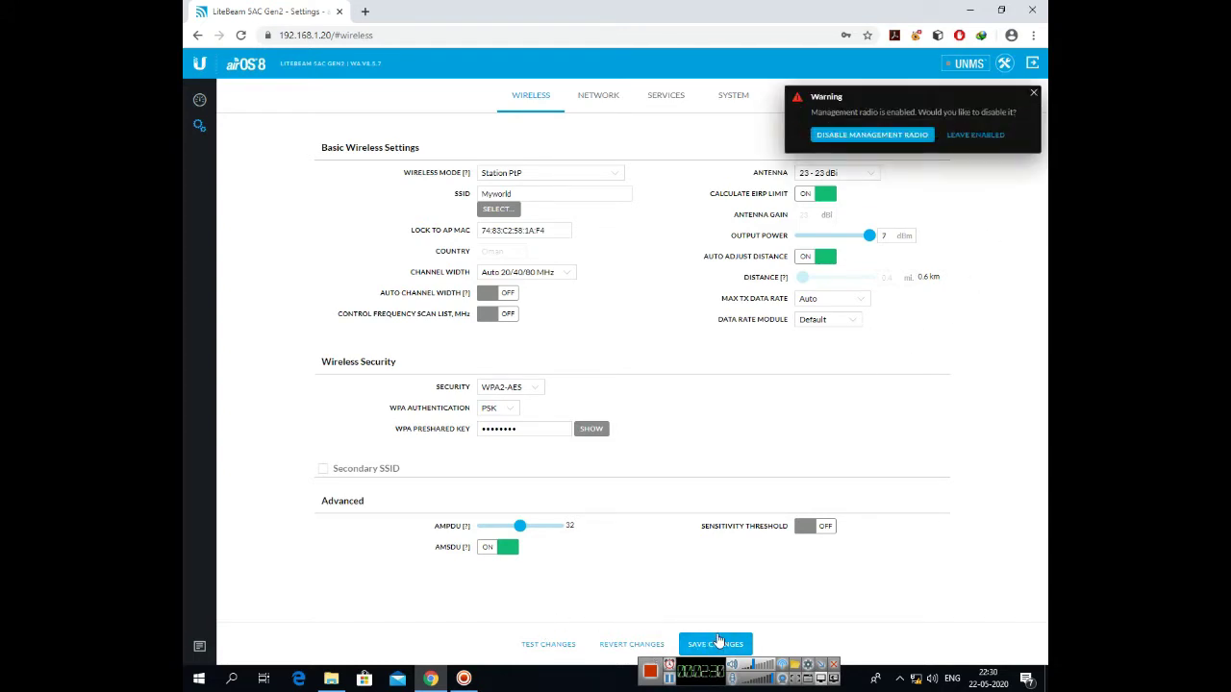
left_click(903, 138)
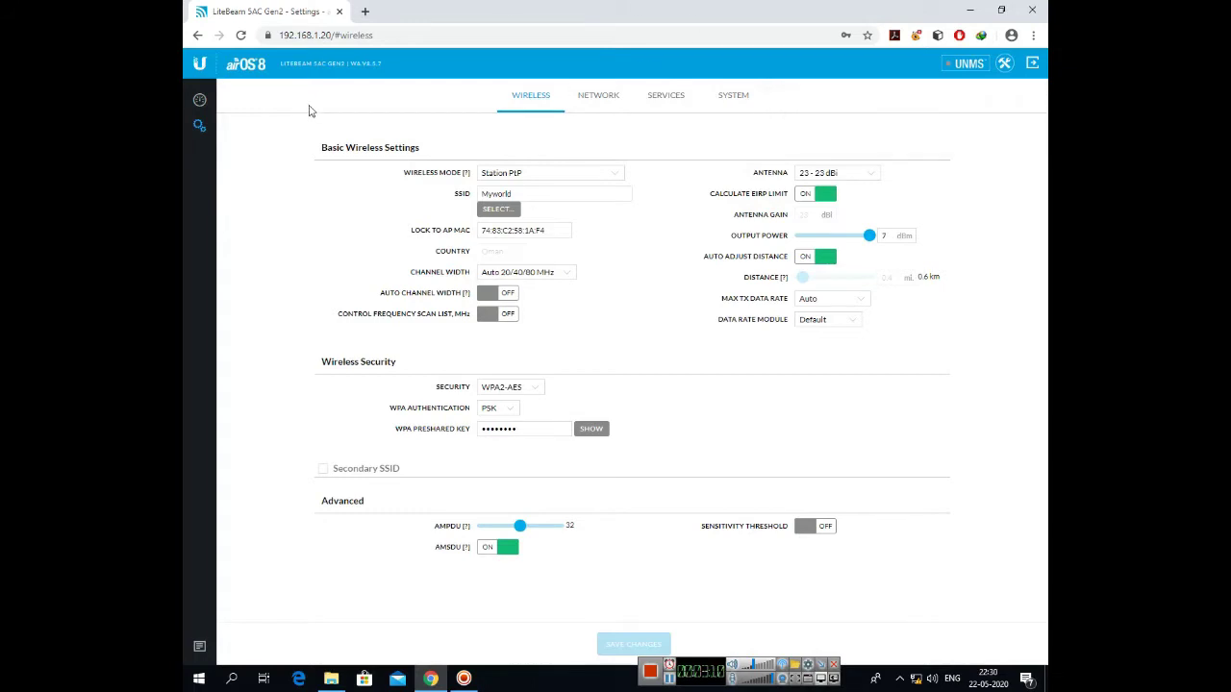
Return to the dashboard to check the Myworld link status
left_click(200, 102)
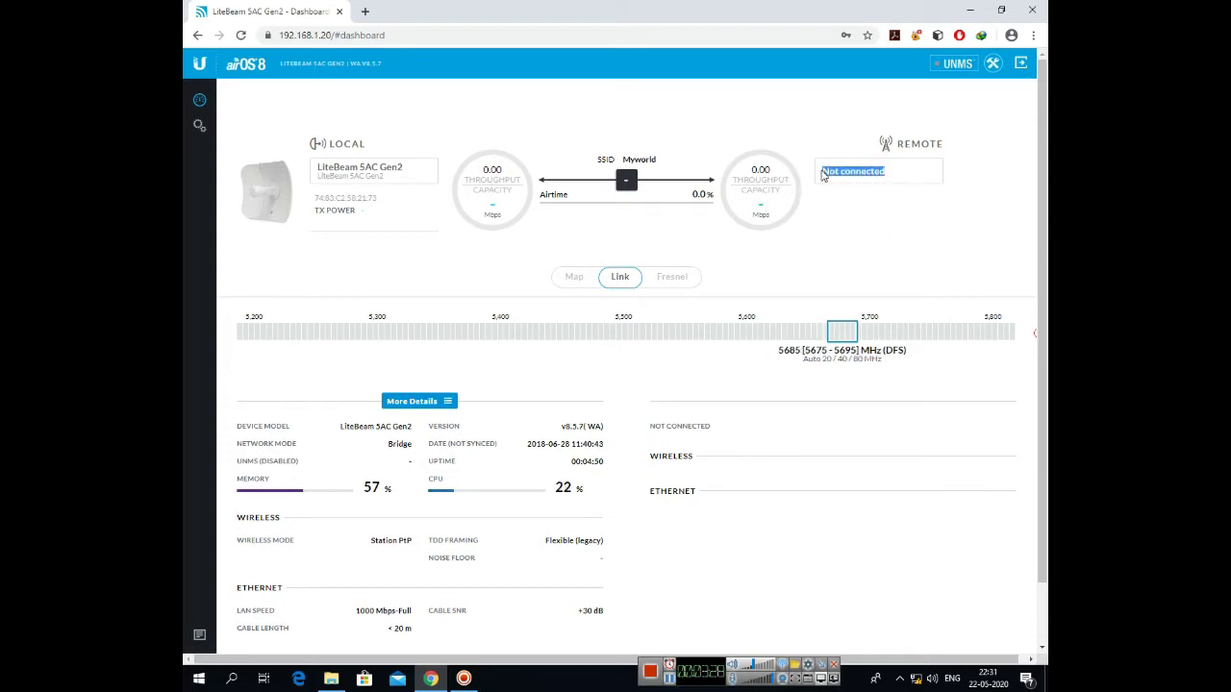
Verify the Myworld link at 5185 MHz, 302.40 Mbps, about -41 dBm, and the PC's network list
left_click(842, 209)
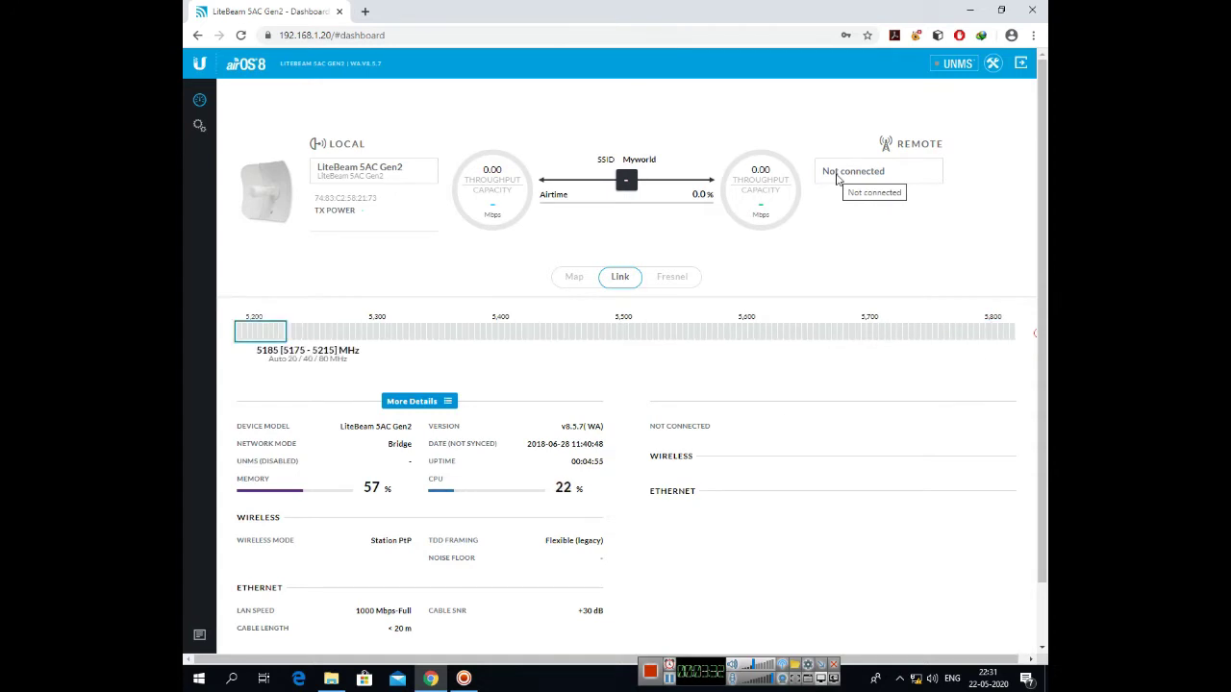
left_click(917, 679)
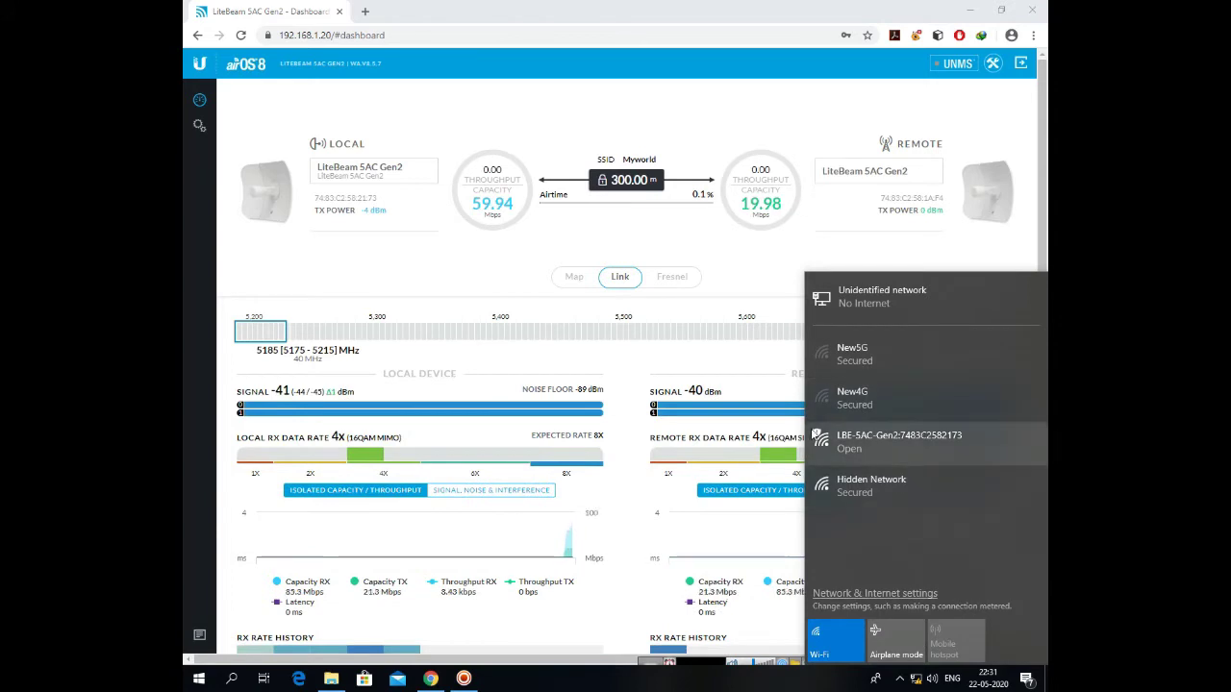
left_click(759, 275)
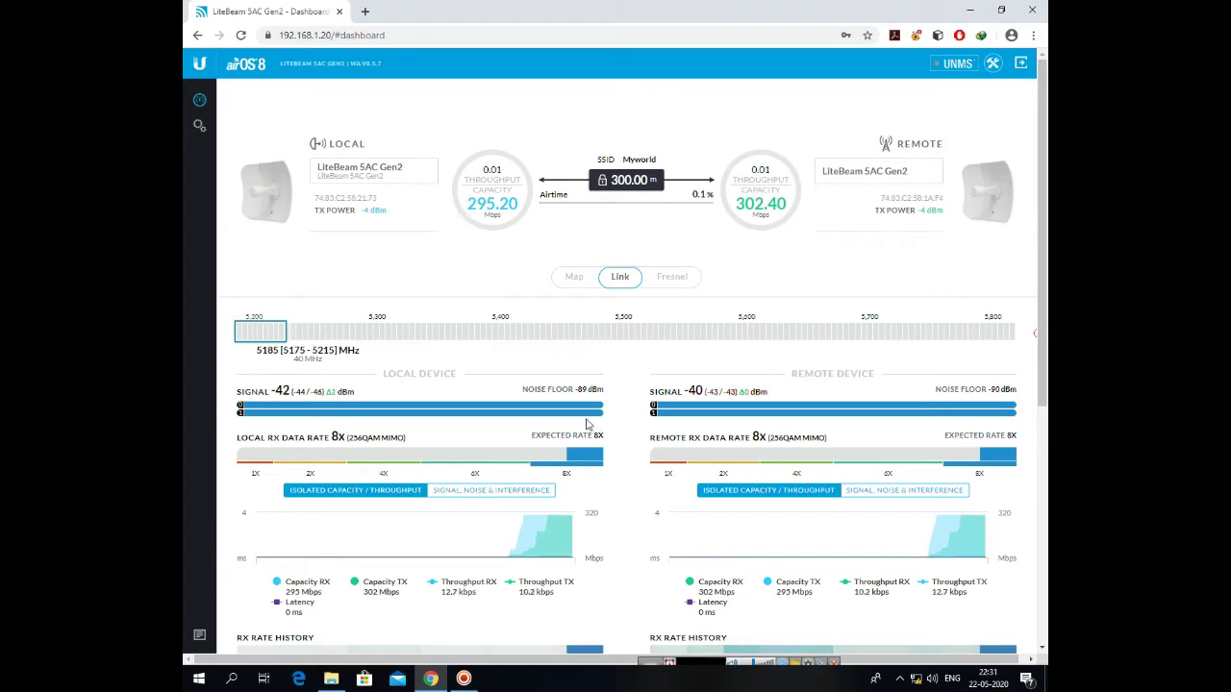
left_click_drag(588, 414, 550, 409)
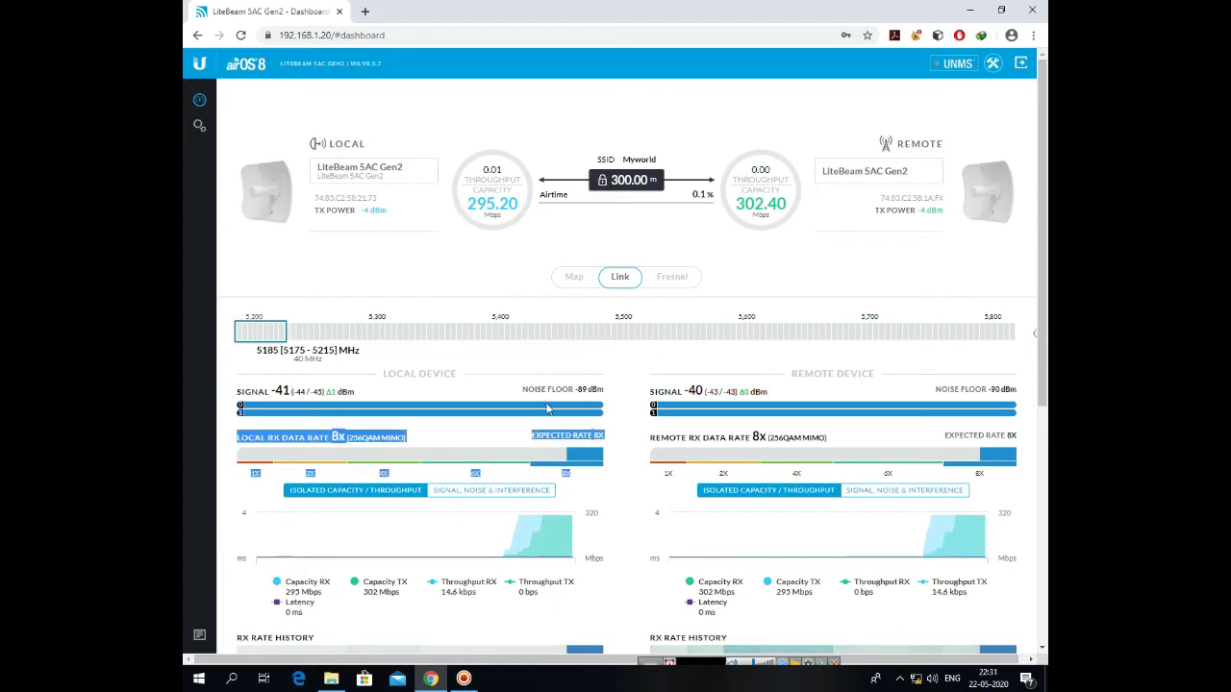
left_click(598, 416)
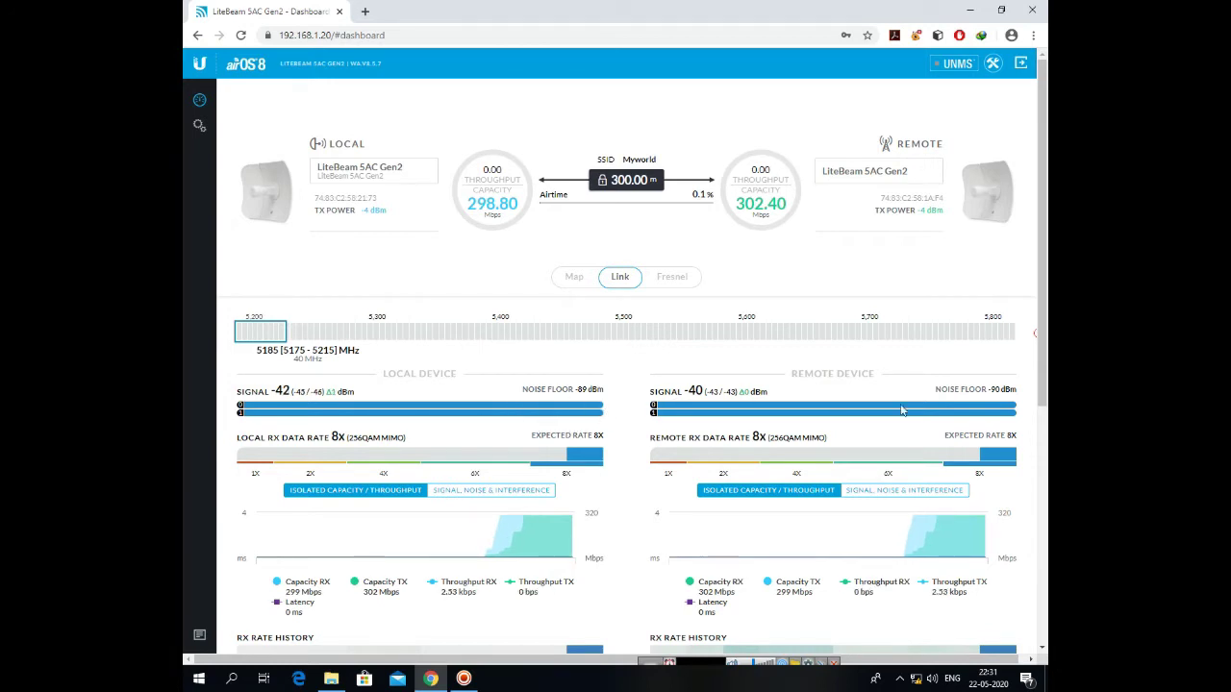
mouse_move(731, 528)
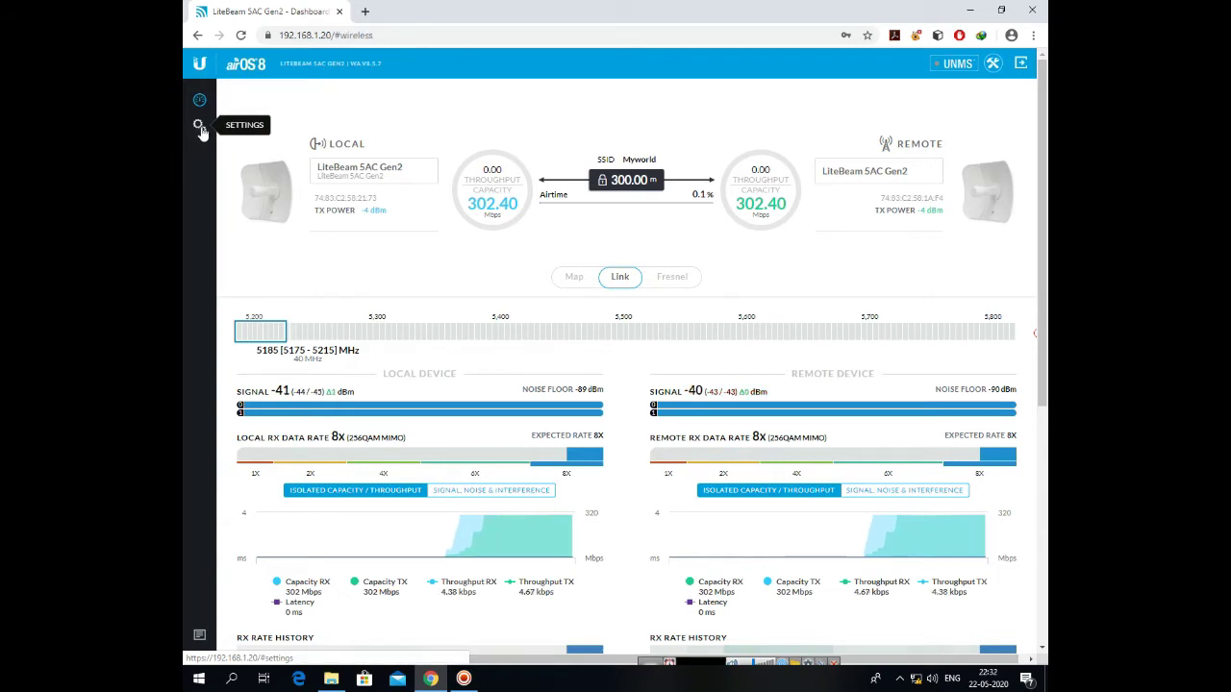
Review the Network tab's static IP 192.168.1.20, netmask and gateway 192.168.1.1
left_click(198, 127)
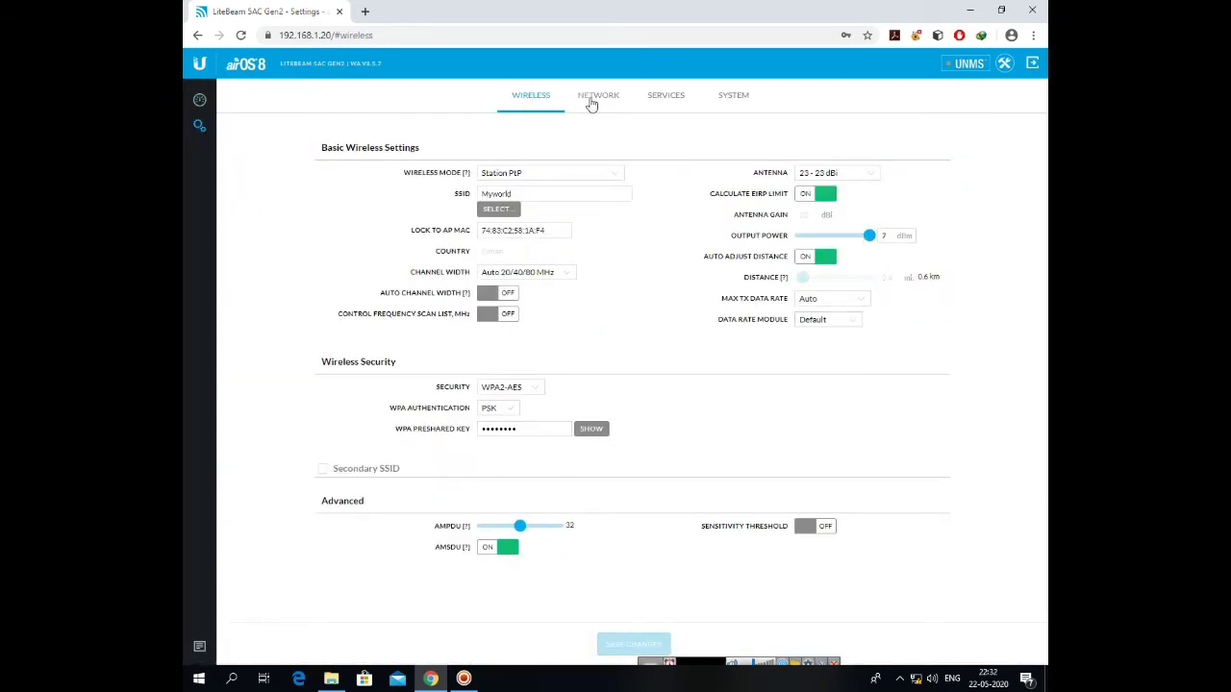
left_click(593, 100)
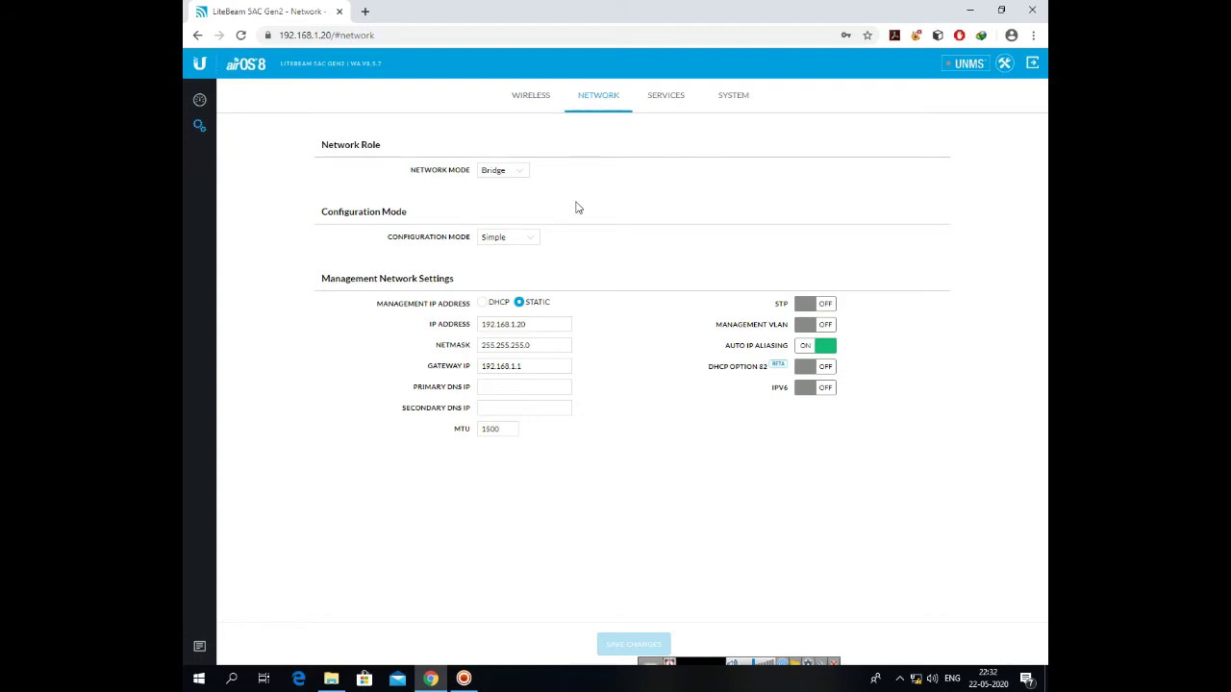
left_click(545, 326)
left_click_drag(545, 326, 459, 333)
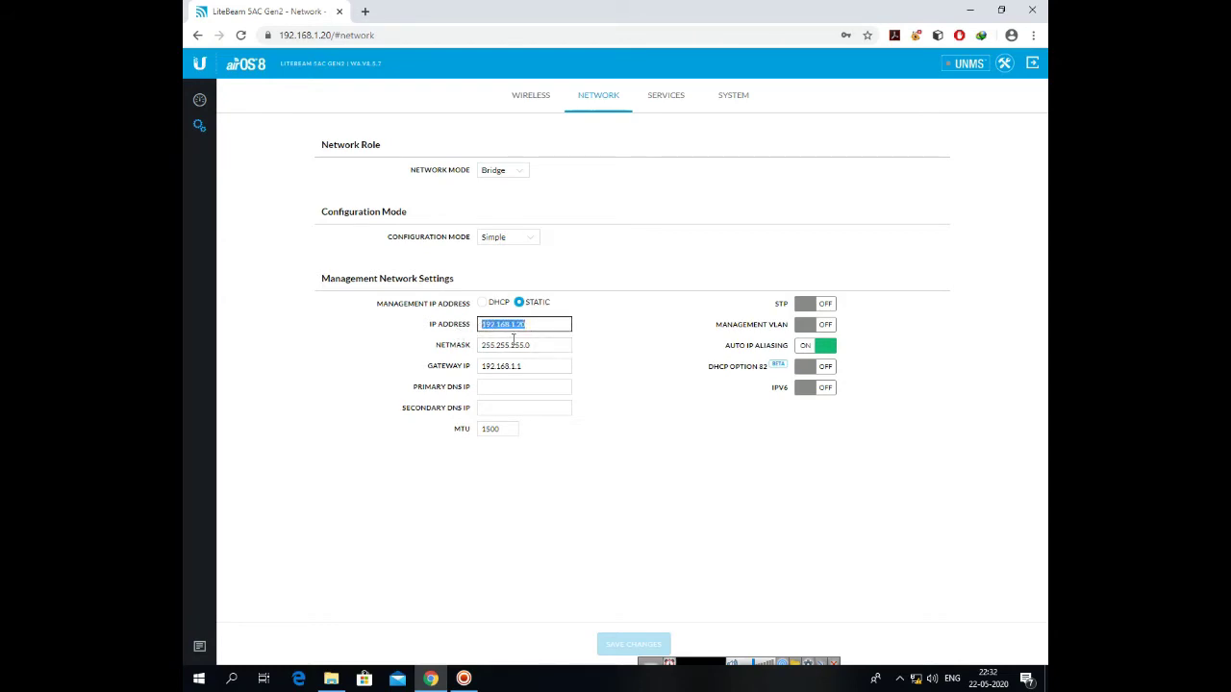
left_click(556, 344)
left_click(541, 368)
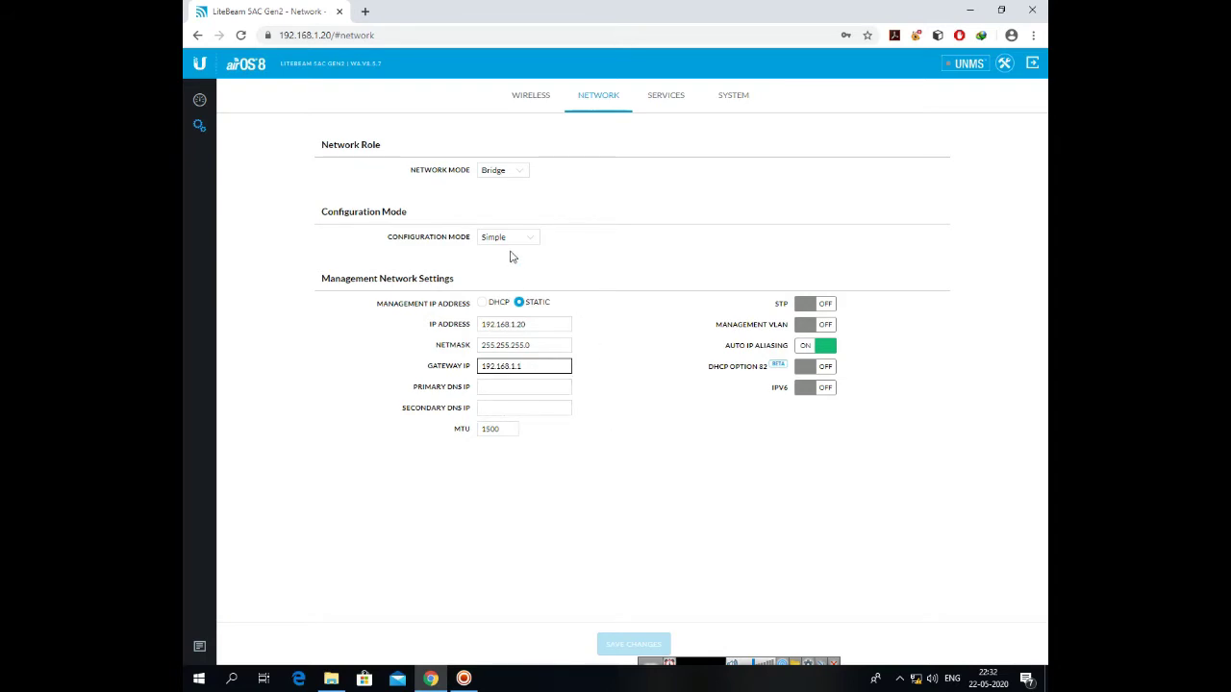
Keep network mode Bridge and configuration mode Simple
left_click(520, 170)
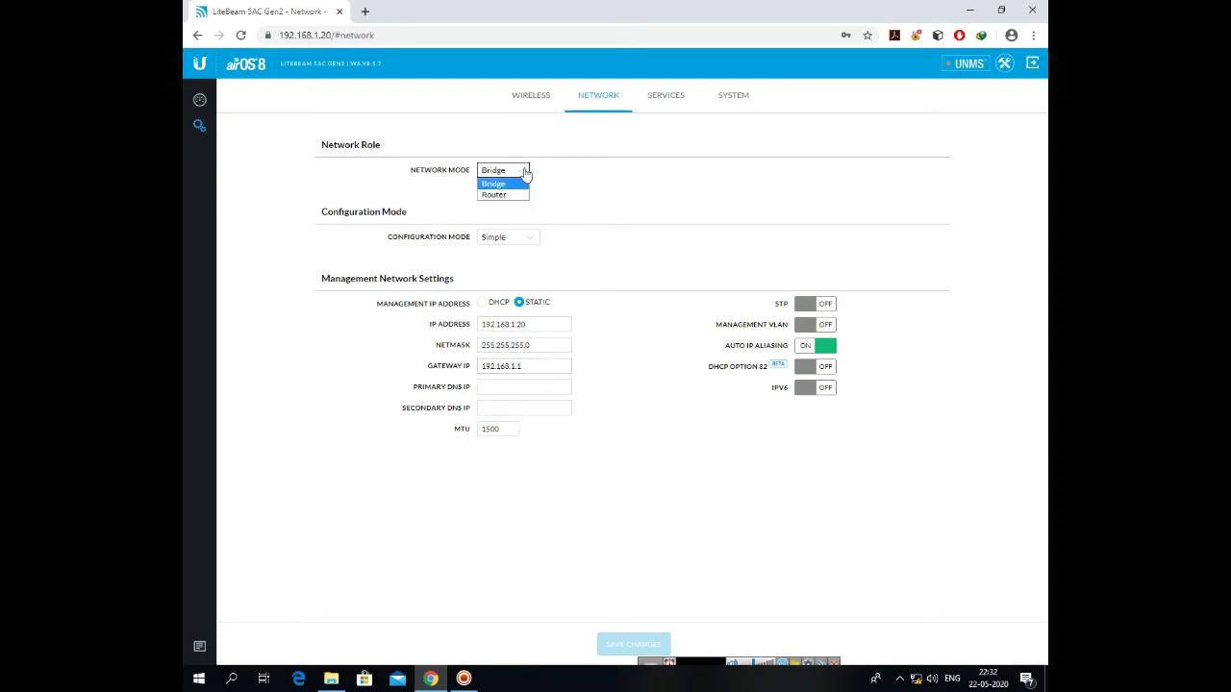
left_click(524, 189)
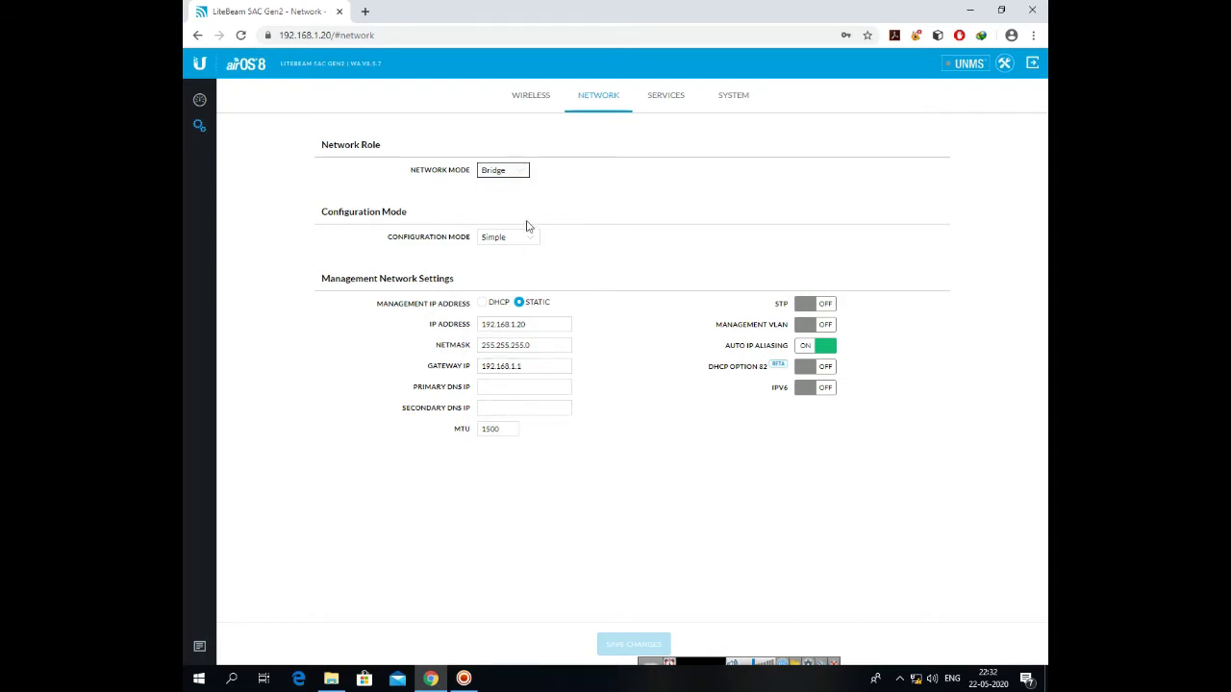
left_click(532, 240)
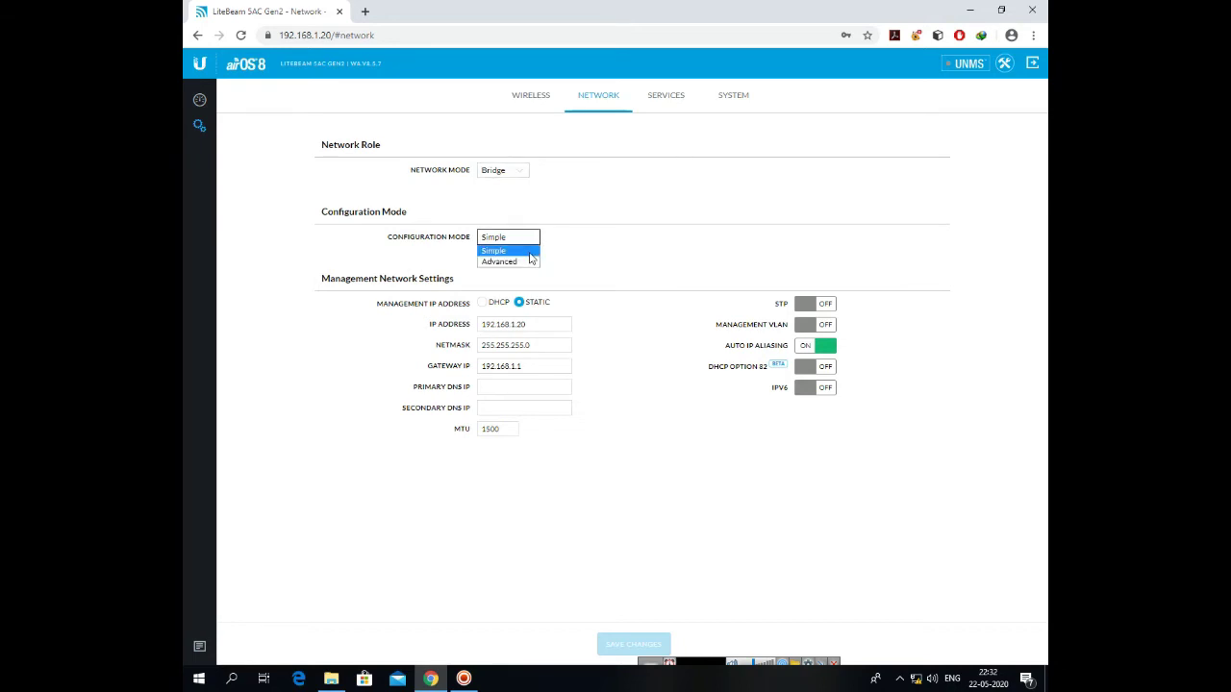
left_click(529, 252)
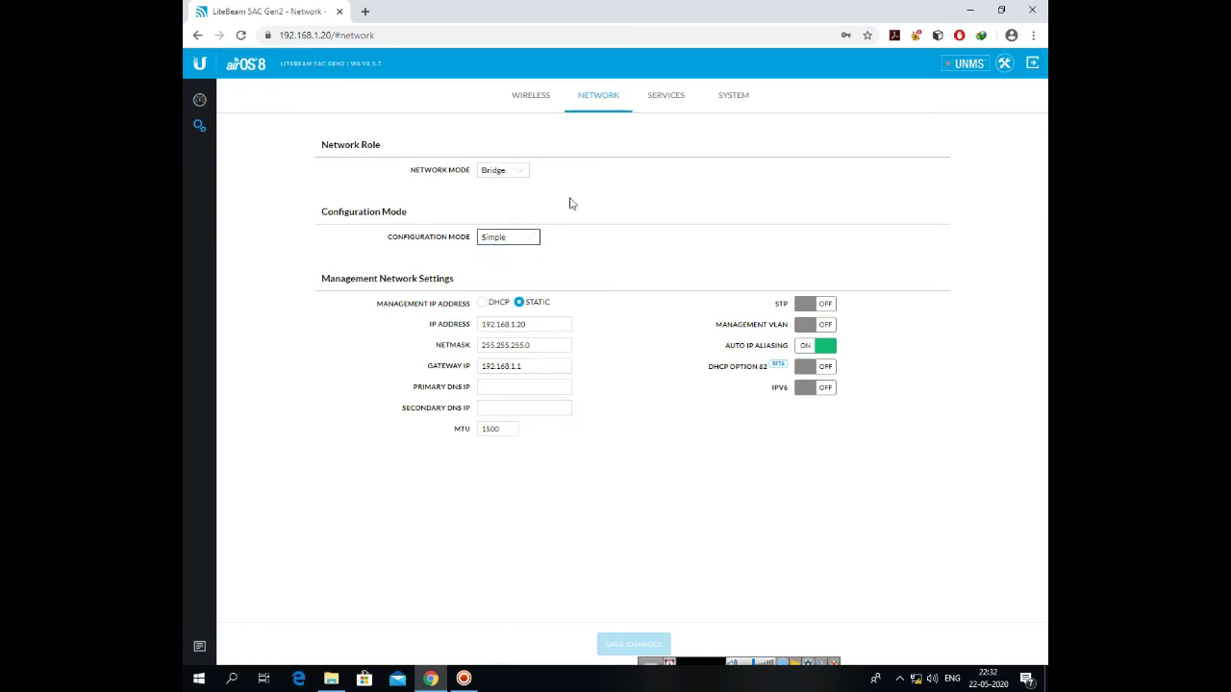
Review the Services and System tabs (firmware WA.V8.5.7), then bring up the Tools menu
left_click(673, 99)
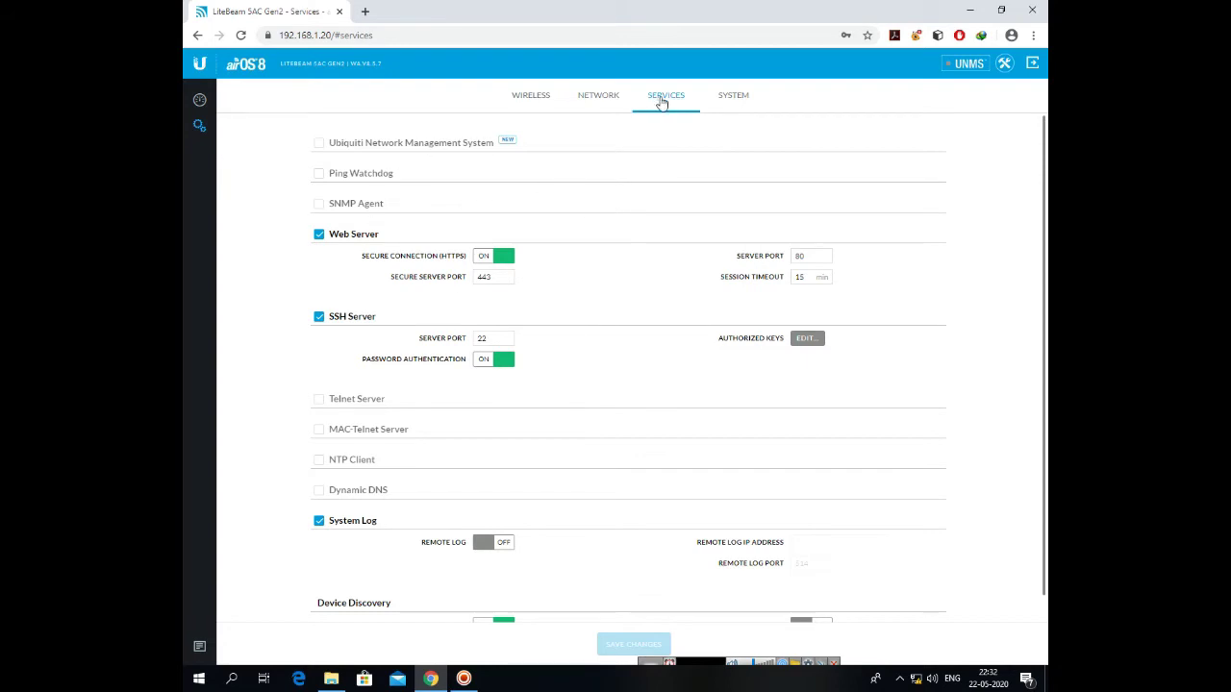
left_click(732, 94)
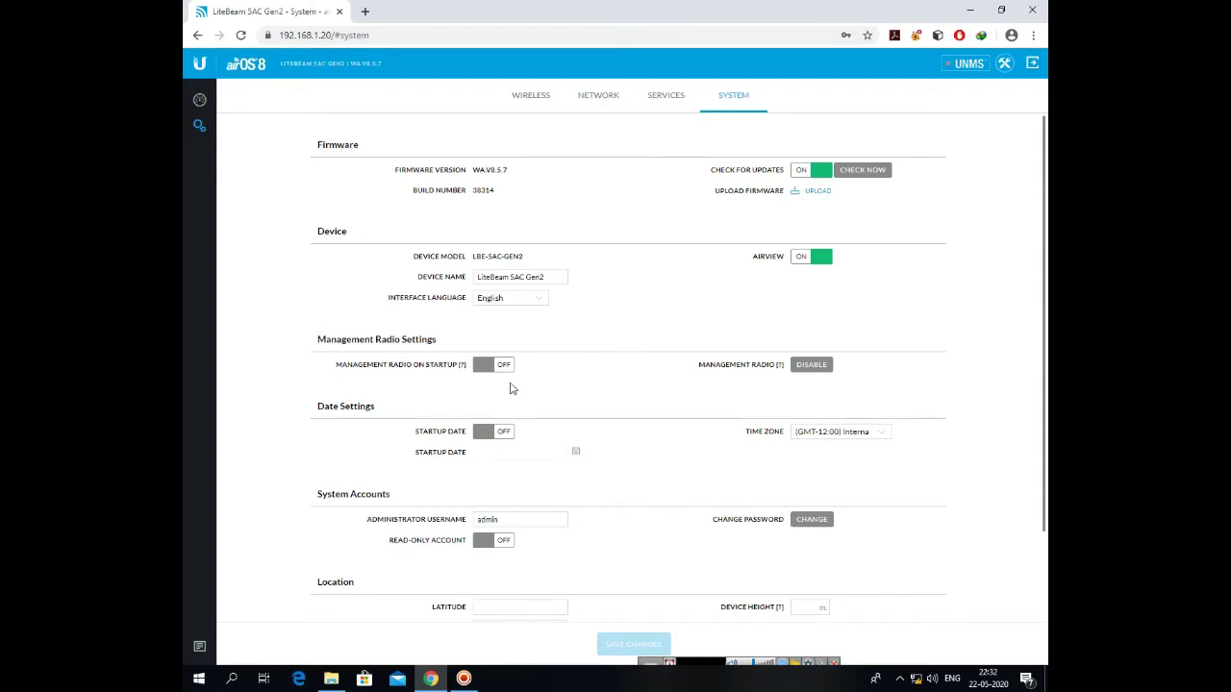
scroll(621, 520, "down", 2)
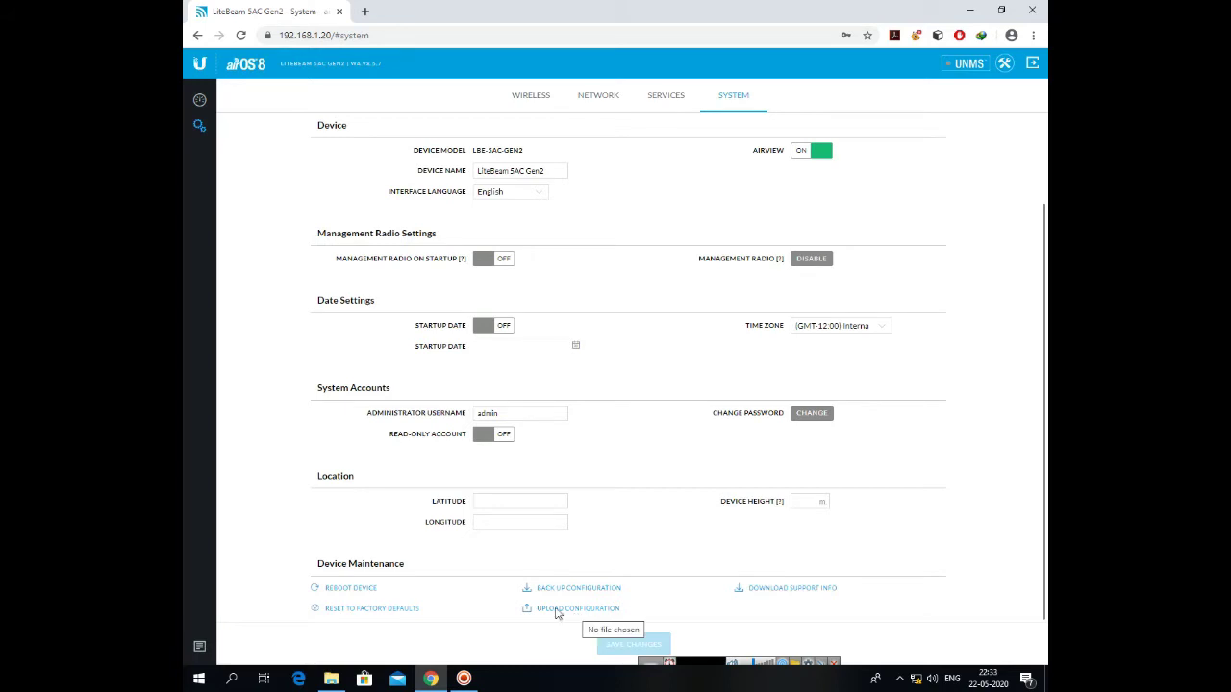
scroll(849, 240, "up", 1)
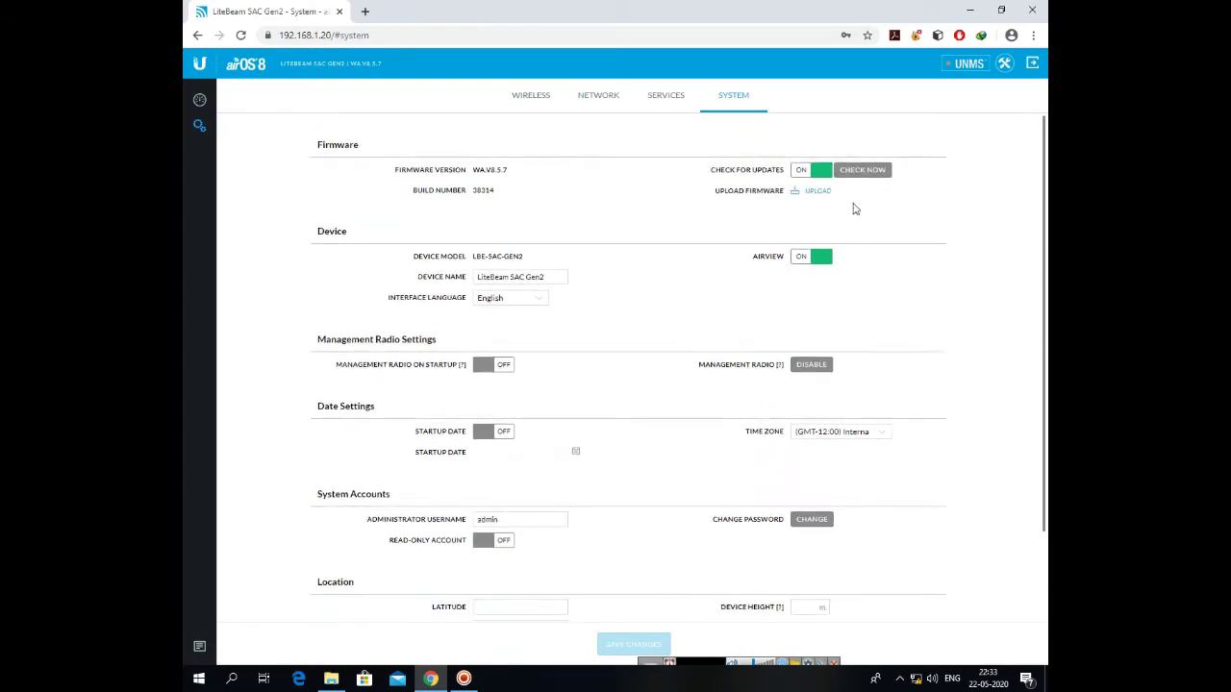
left_click(1004, 64)
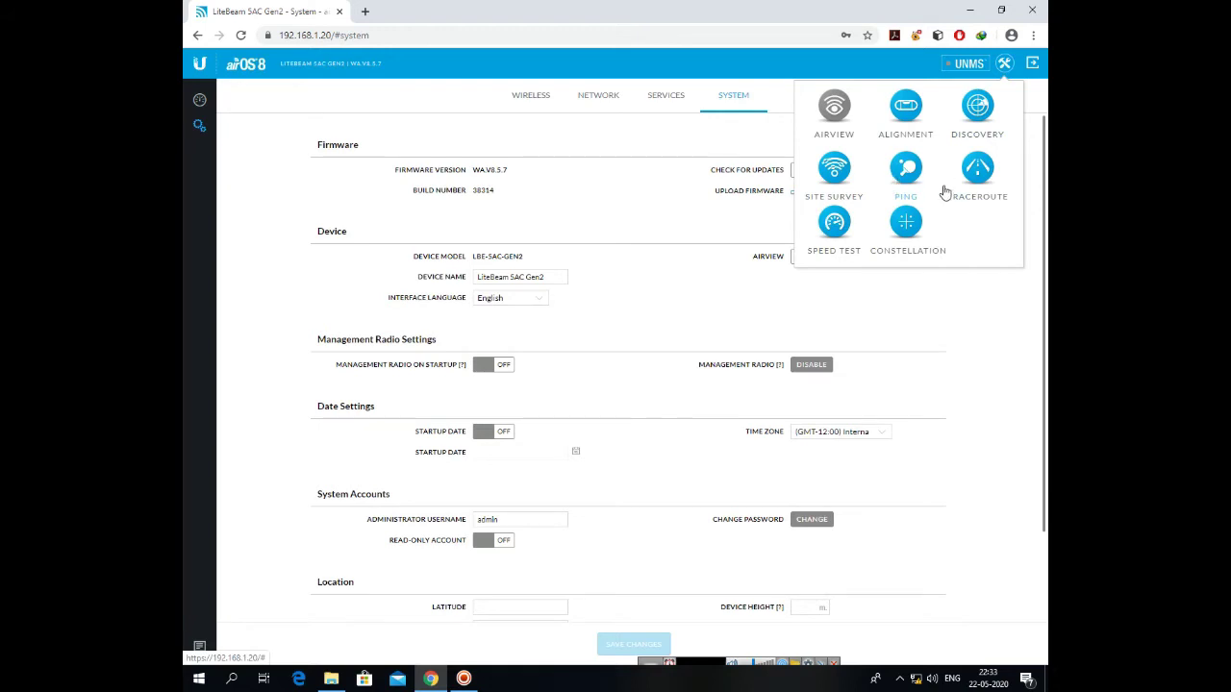
Browse the Speed Test destination and direction options, leave Direction on Duplex, and close without testing
left_click(833, 224)
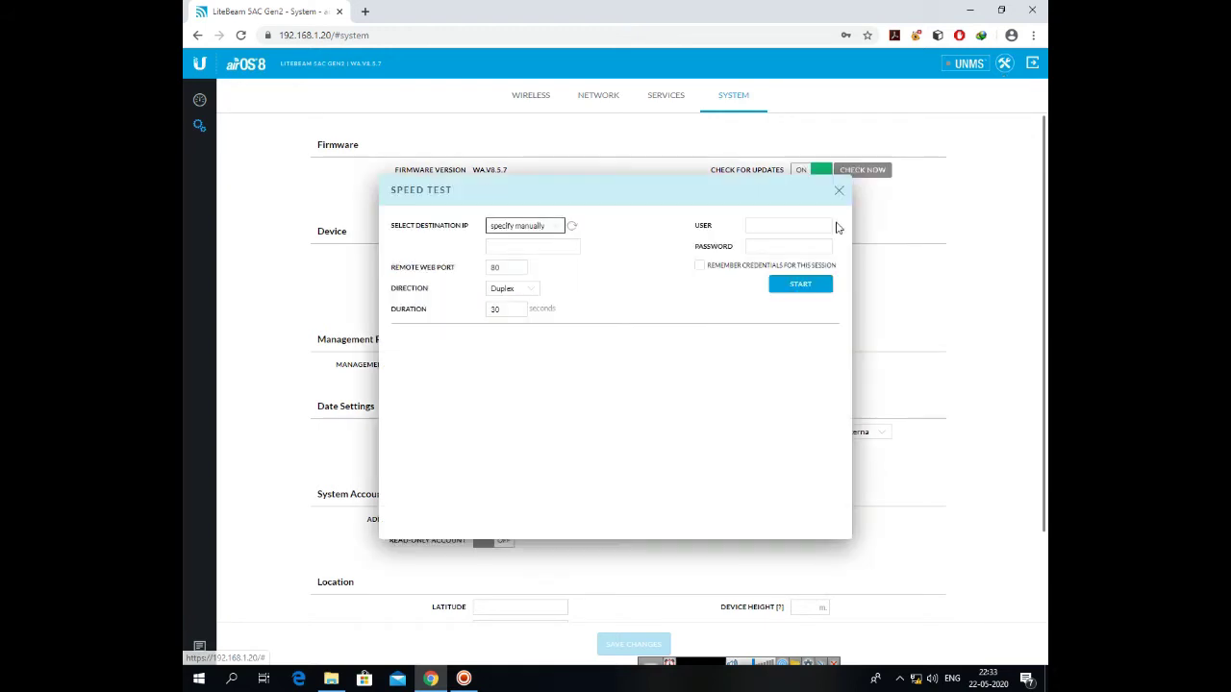
left_click(556, 231)
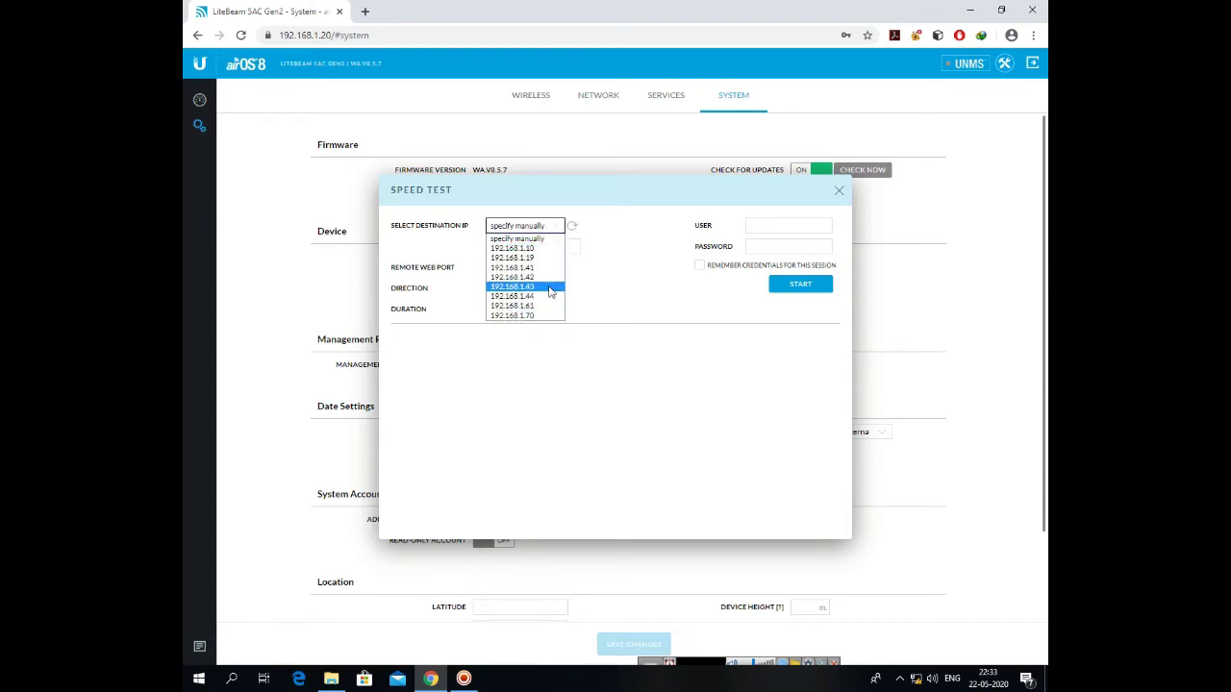
left_click(649, 261)
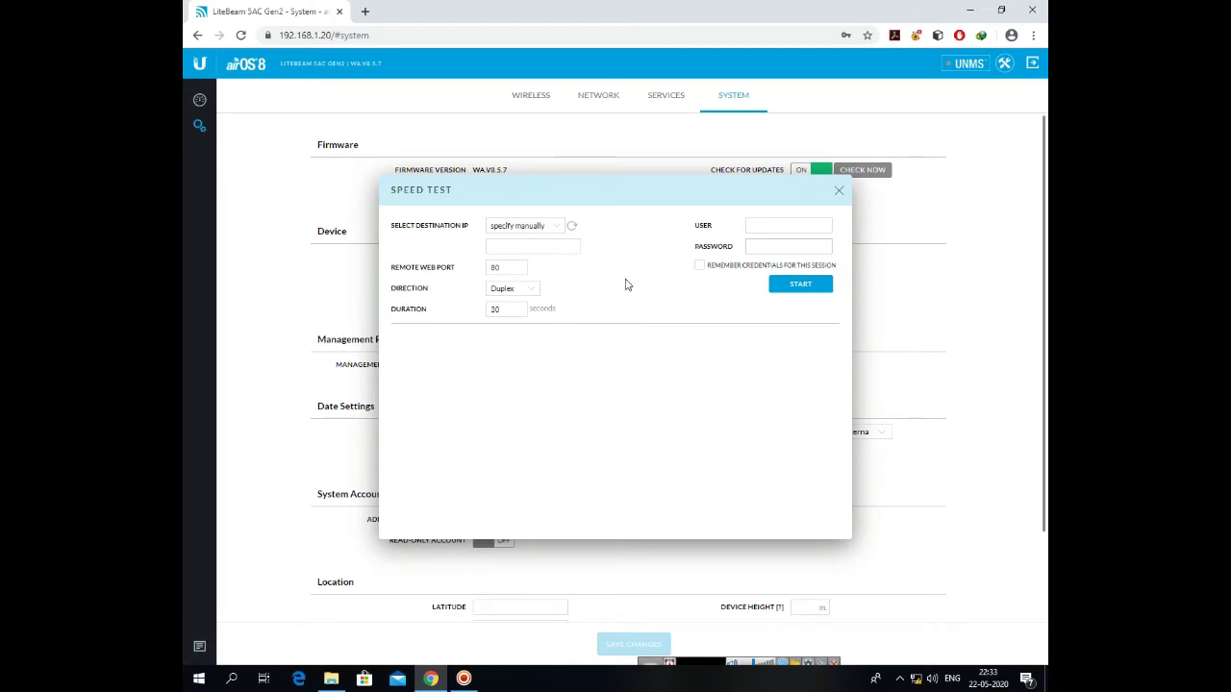
left_click(529, 290)
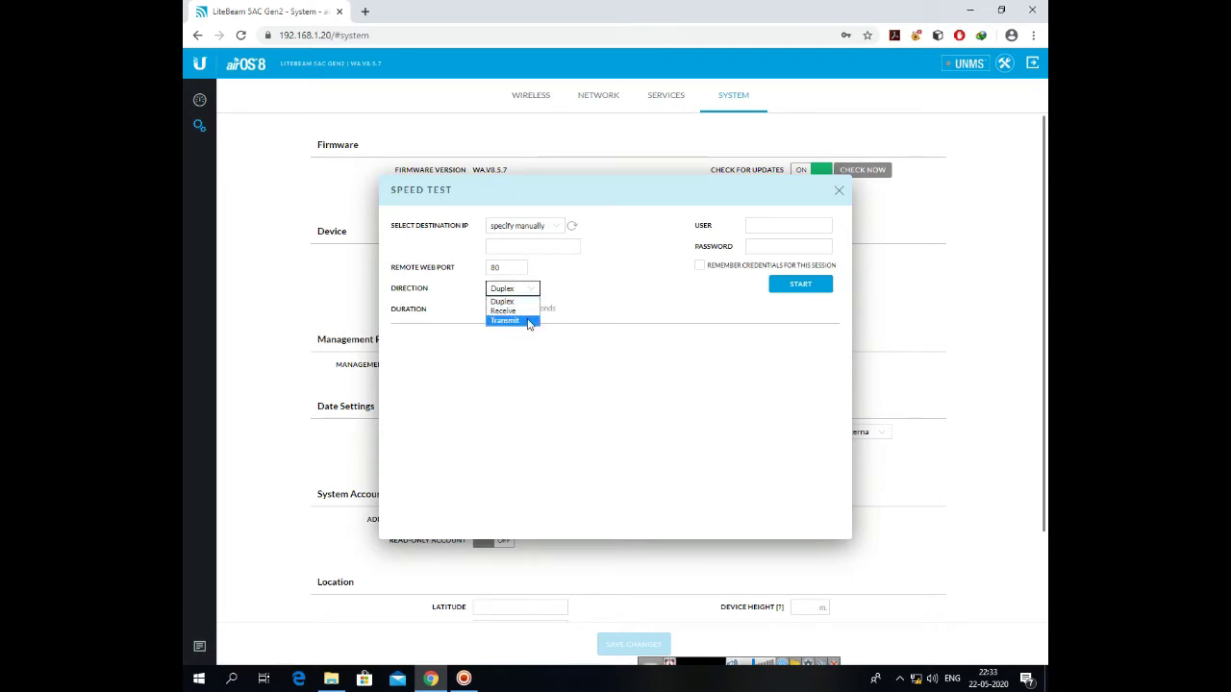
left_click(528, 311)
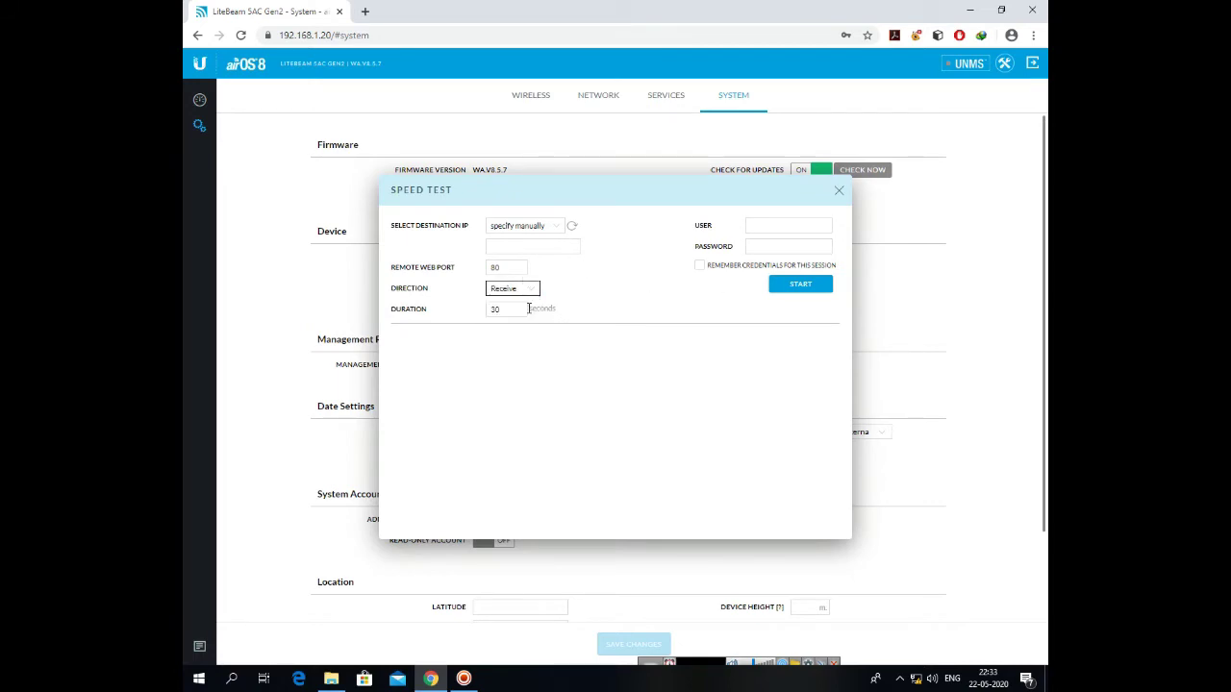
left_click(534, 292)
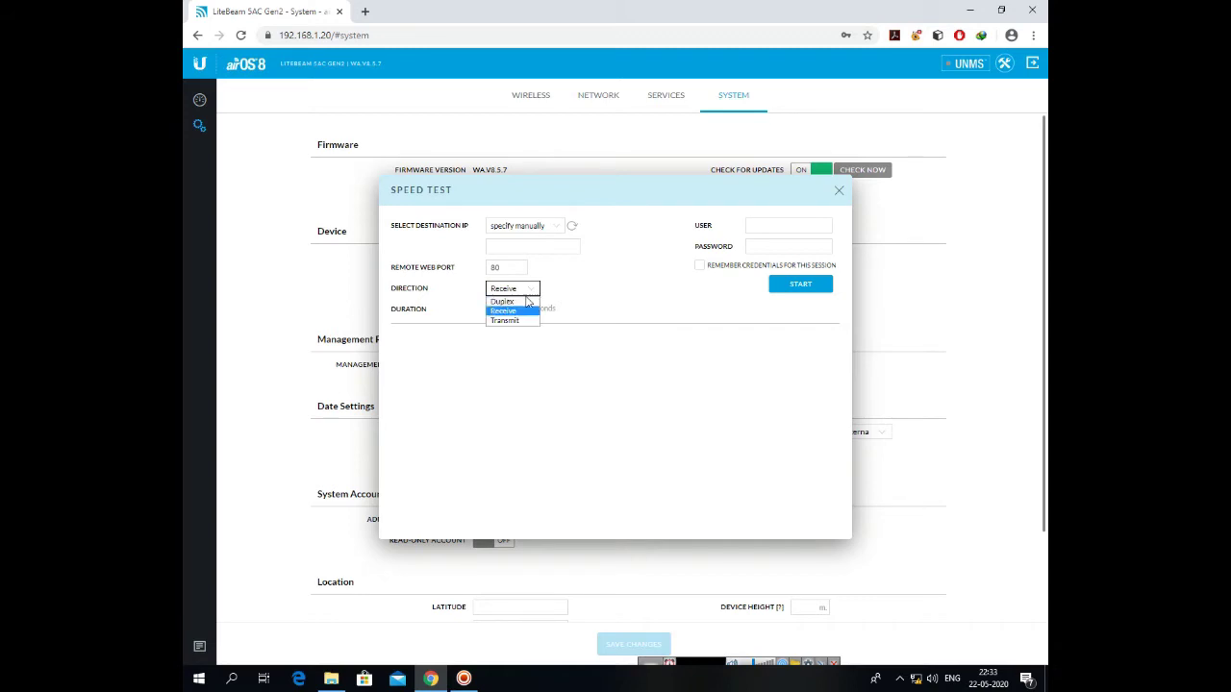
left_click(524, 300)
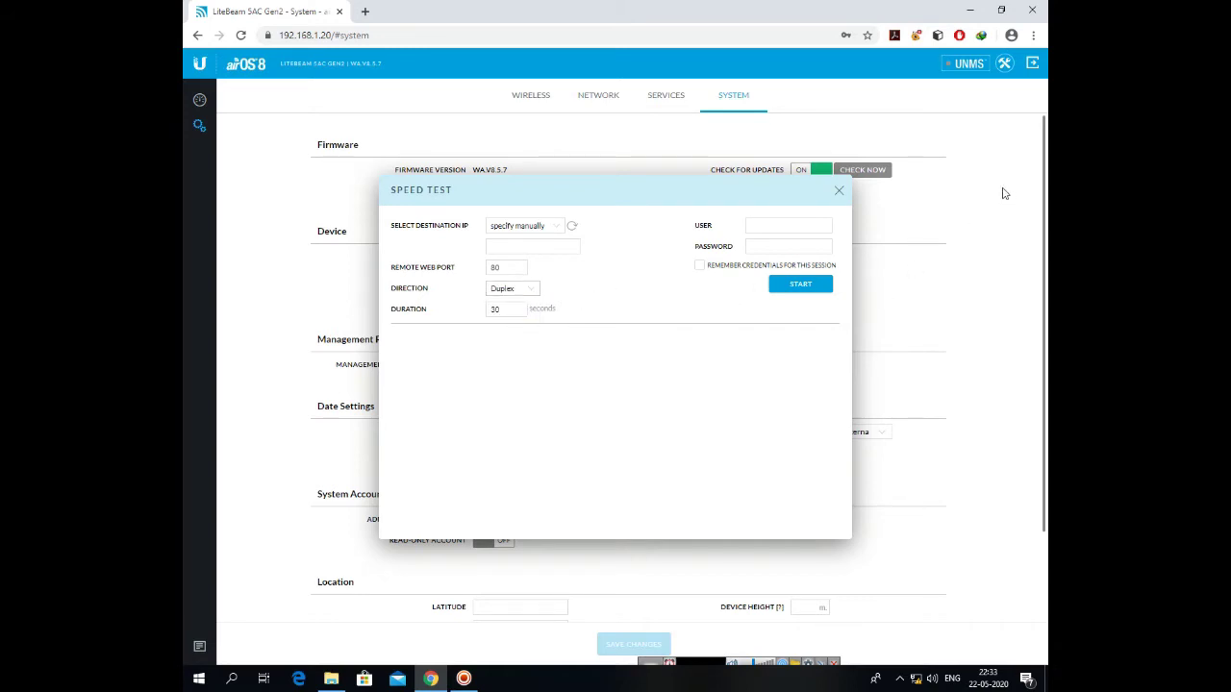
left_click(838, 190)
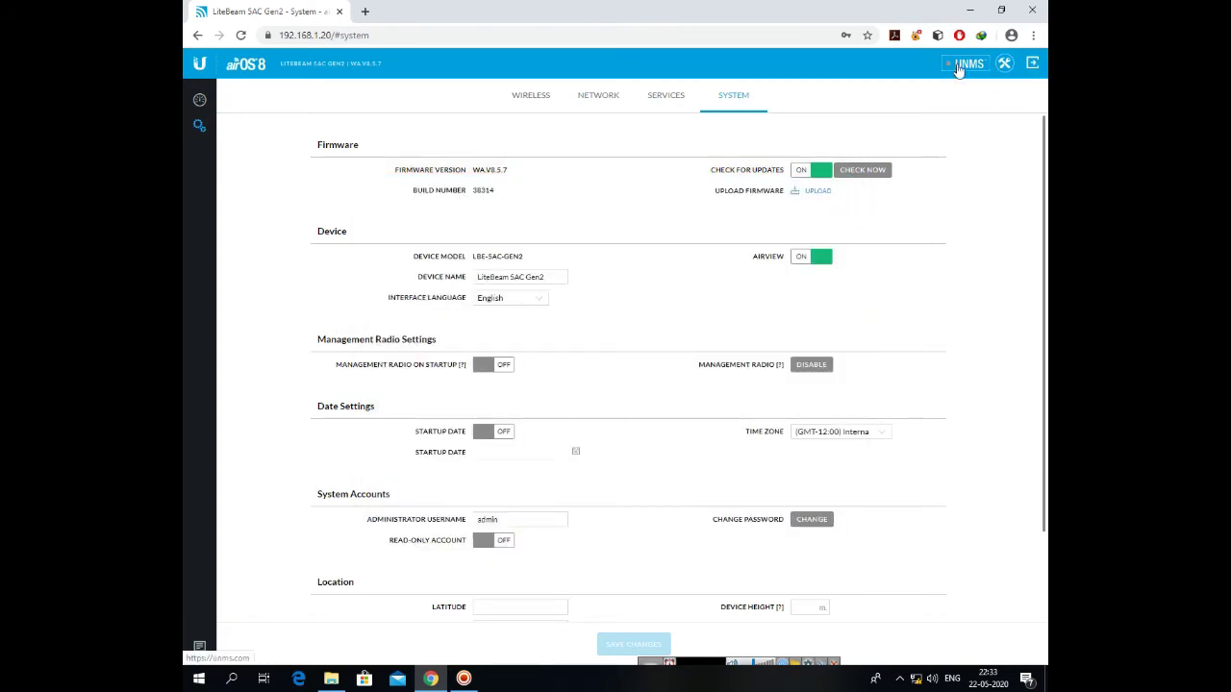
Show the dashboard's Myworld link stats: 300.00 m distance, roughly 295.20/302.40 Mbps capacity
left_click(199, 100)
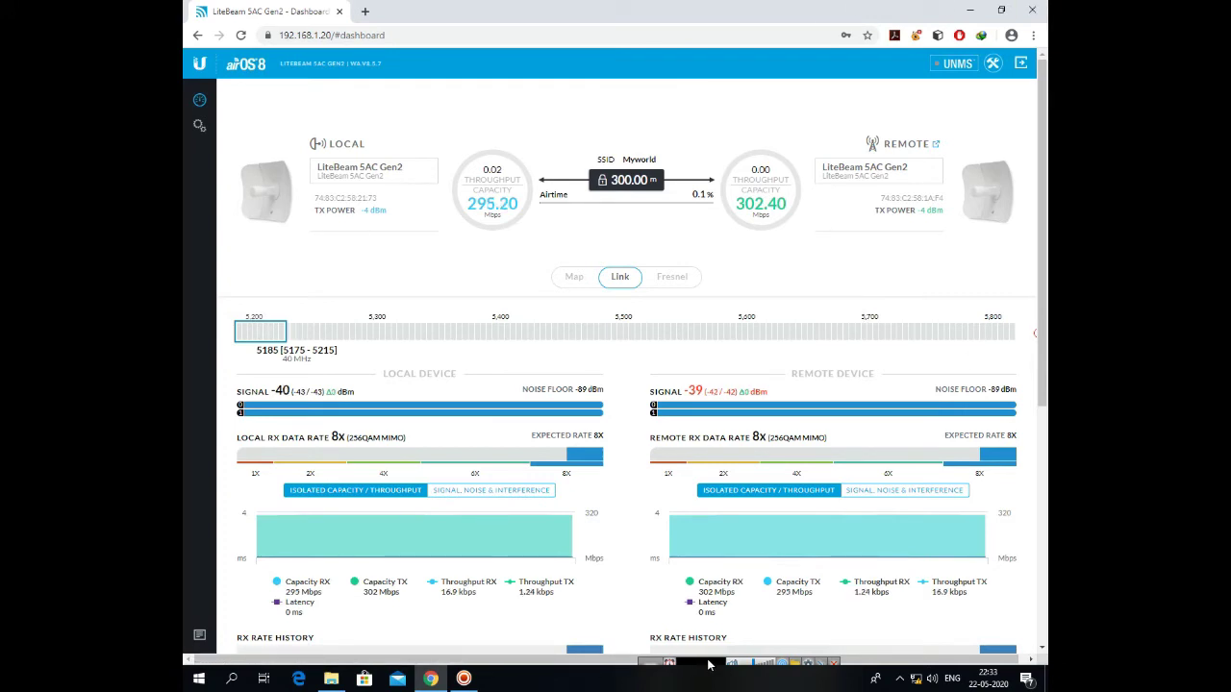
mouse_move(708, 663)
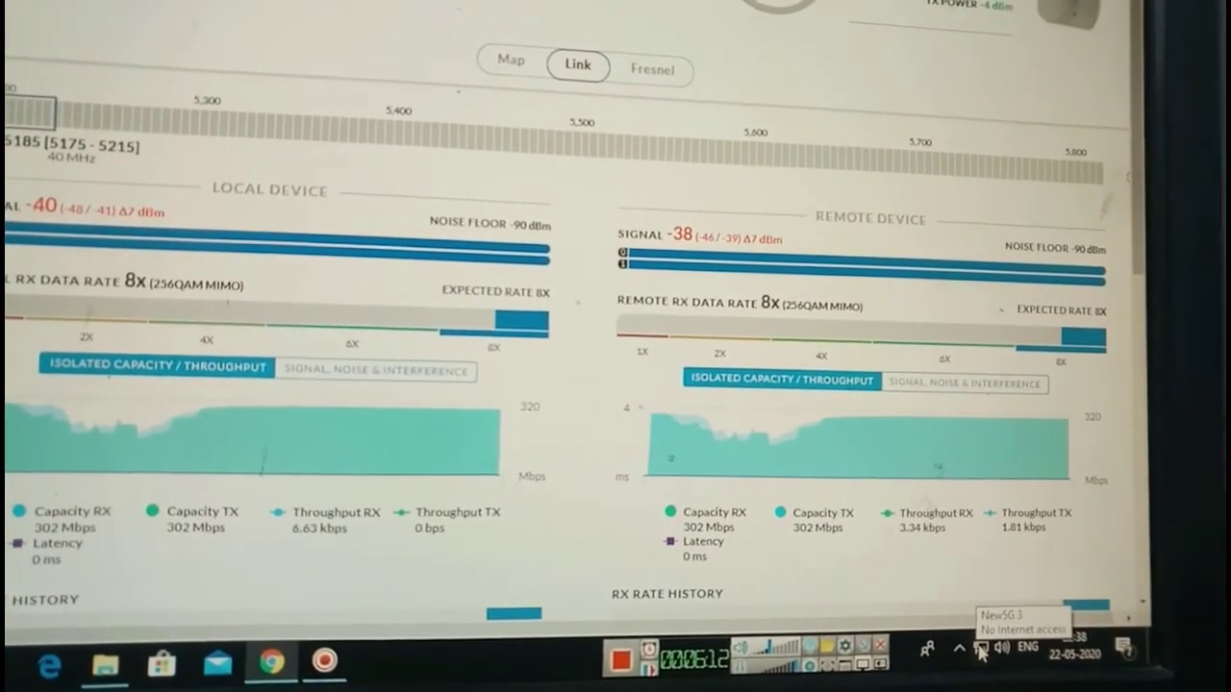
Open Network & Internet settings from the tray icon, showing Ethernet with no Internet access
right_click(980, 647)
left_click(993, 625)
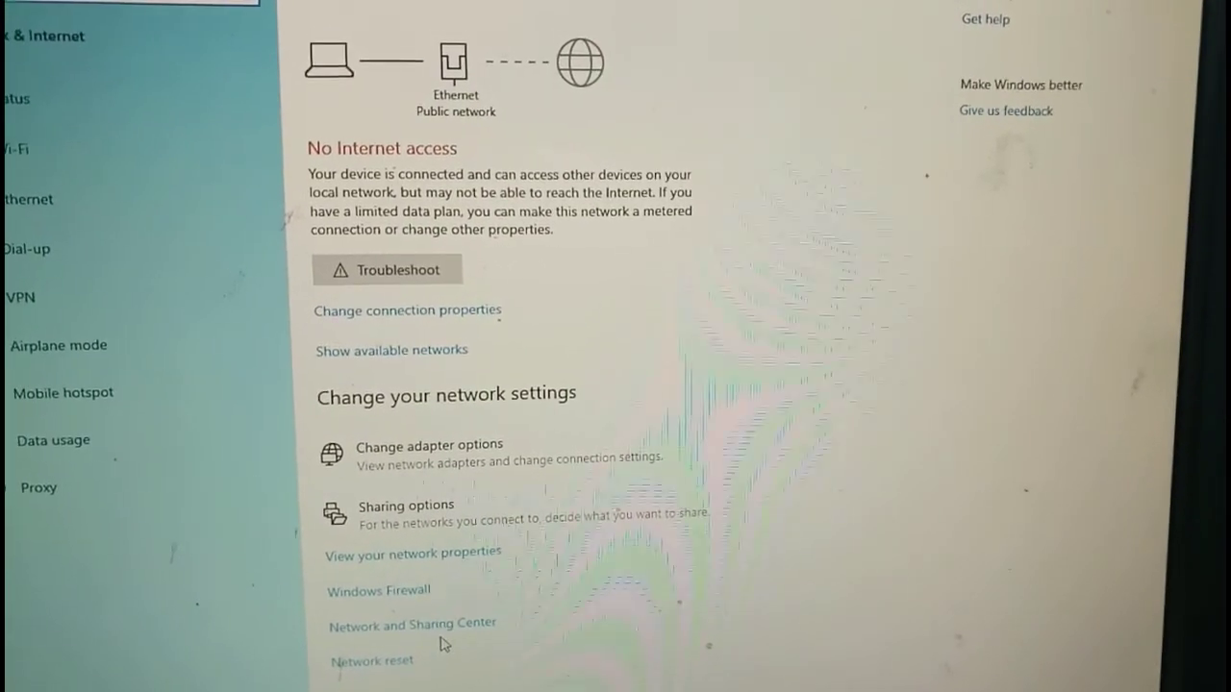
Switch Ethernet IPv4 from fixed 192.168.1.19 to obtaining an IP address automatically
left_click(450, 630)
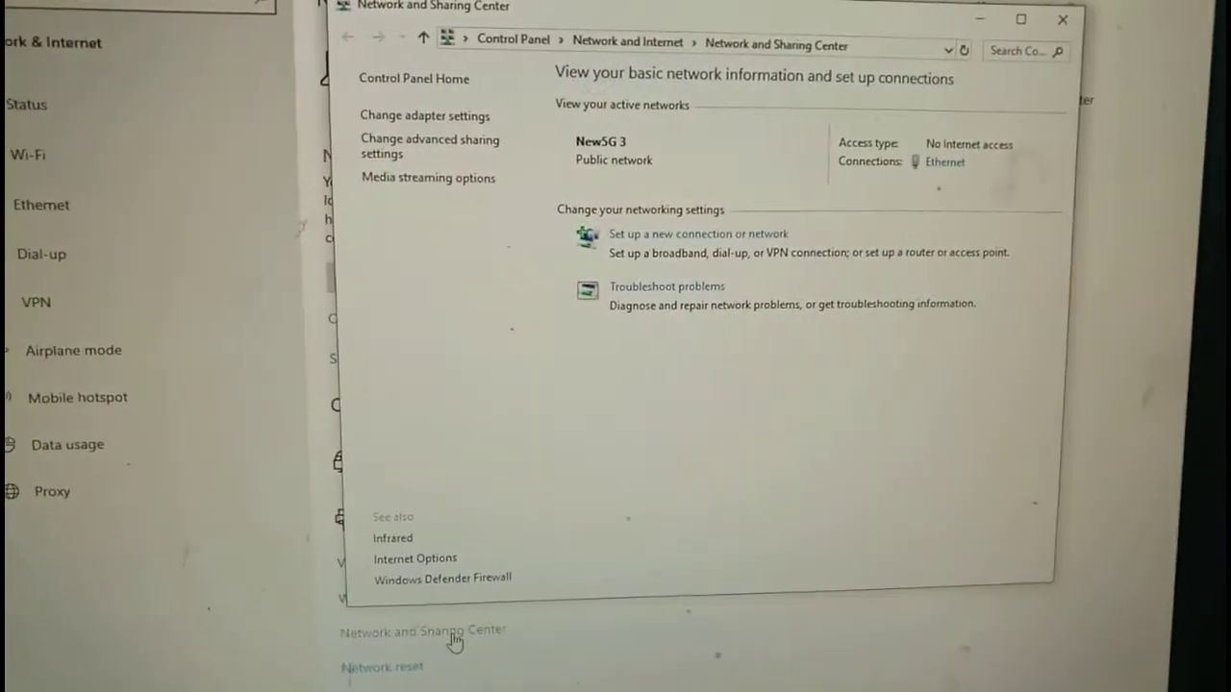
left_click(950, 175)
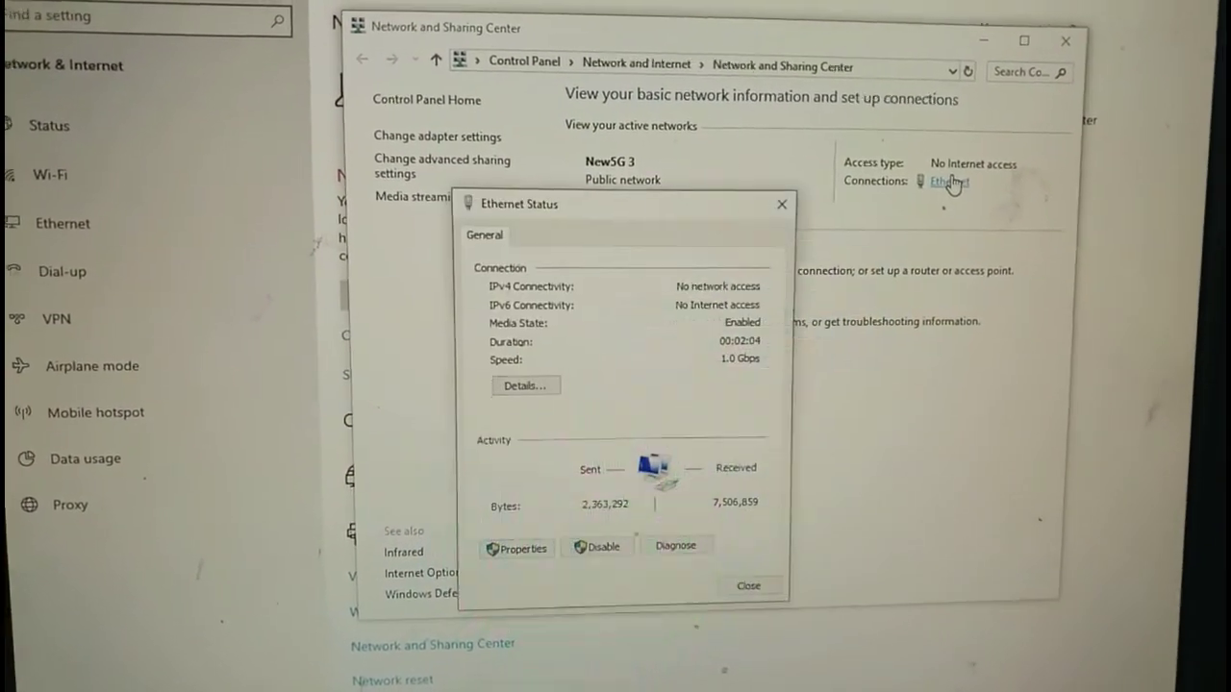
left_click(510, 551)
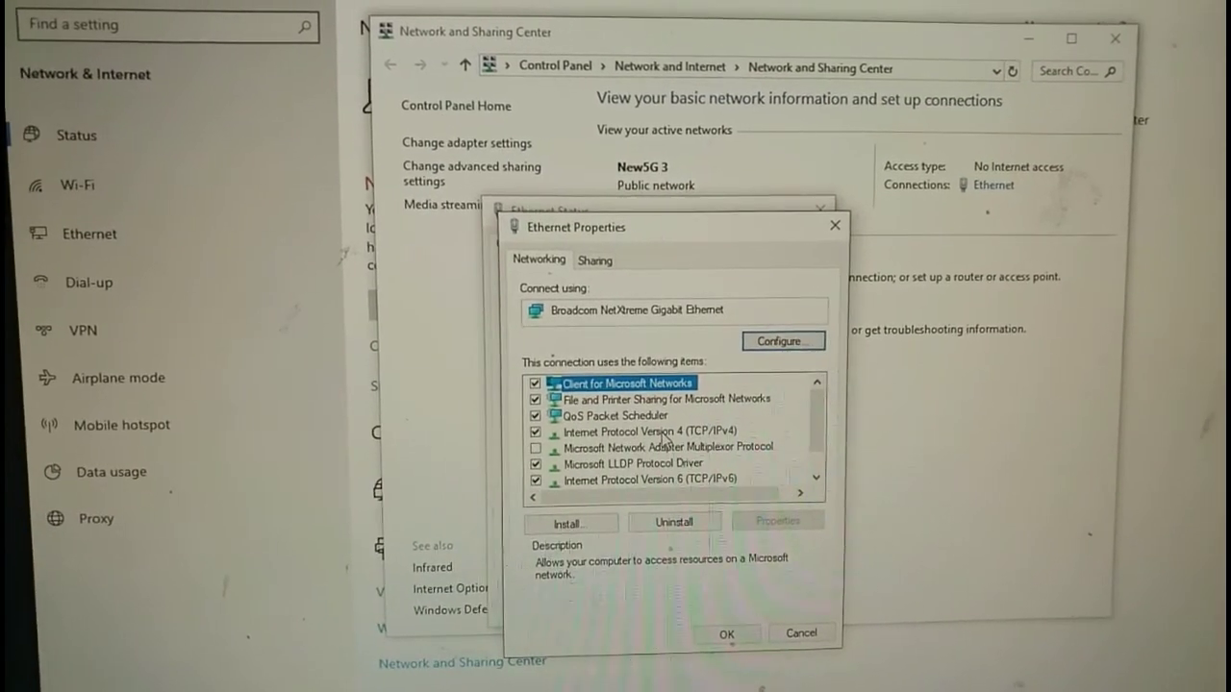
double_click(673, 441)
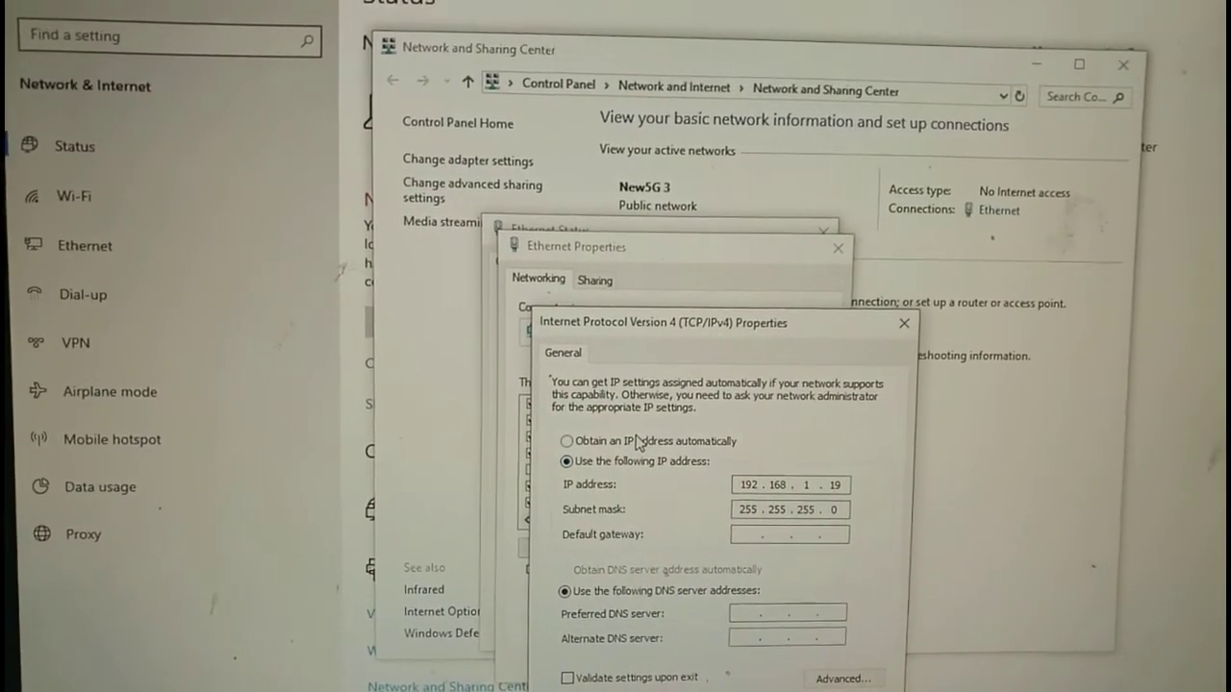
left_click(640, 440)
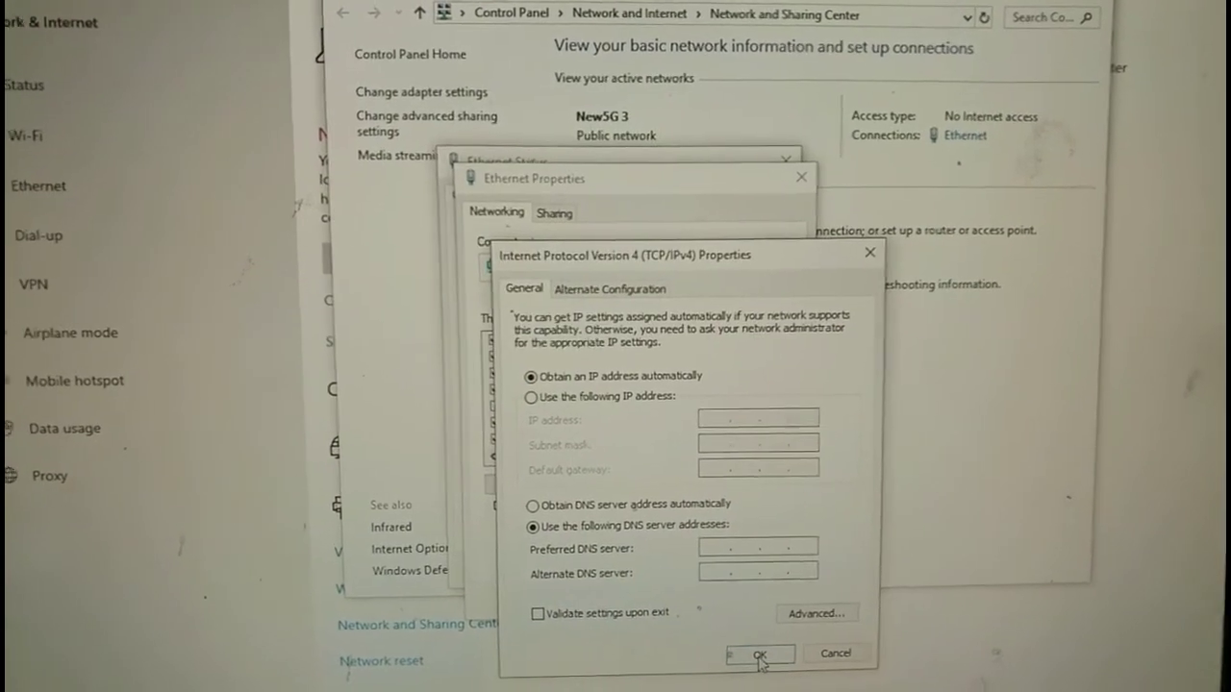
left_click(756, 655)
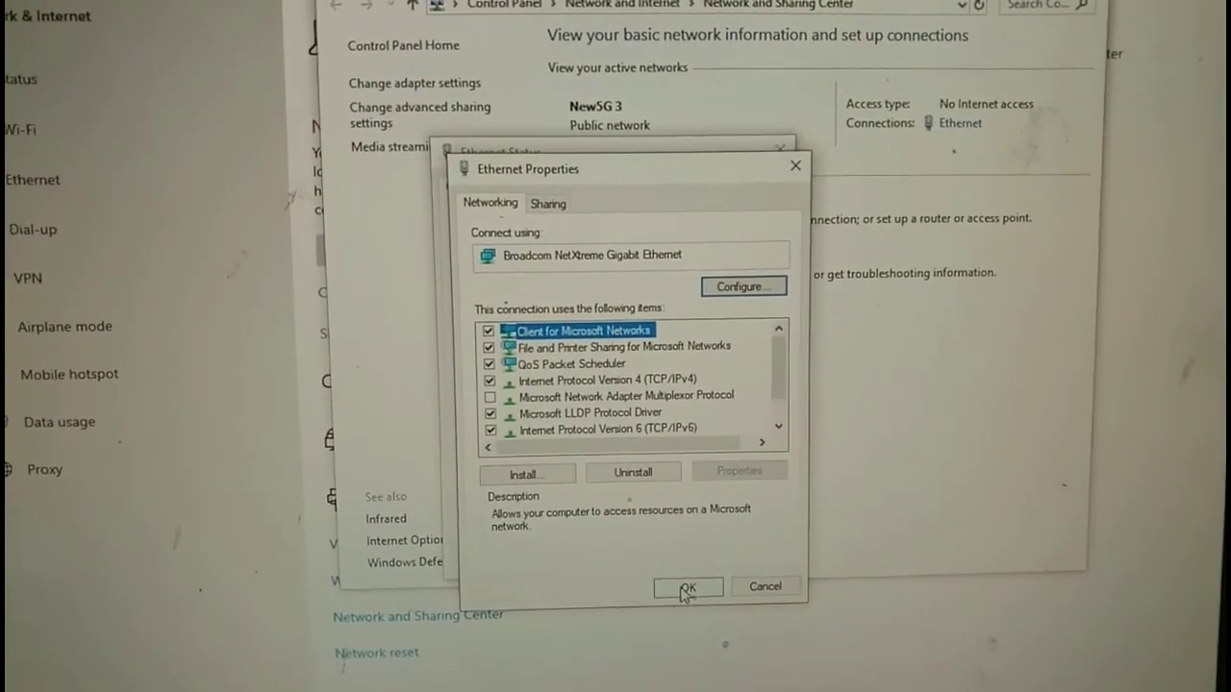
left_click(686, 588)
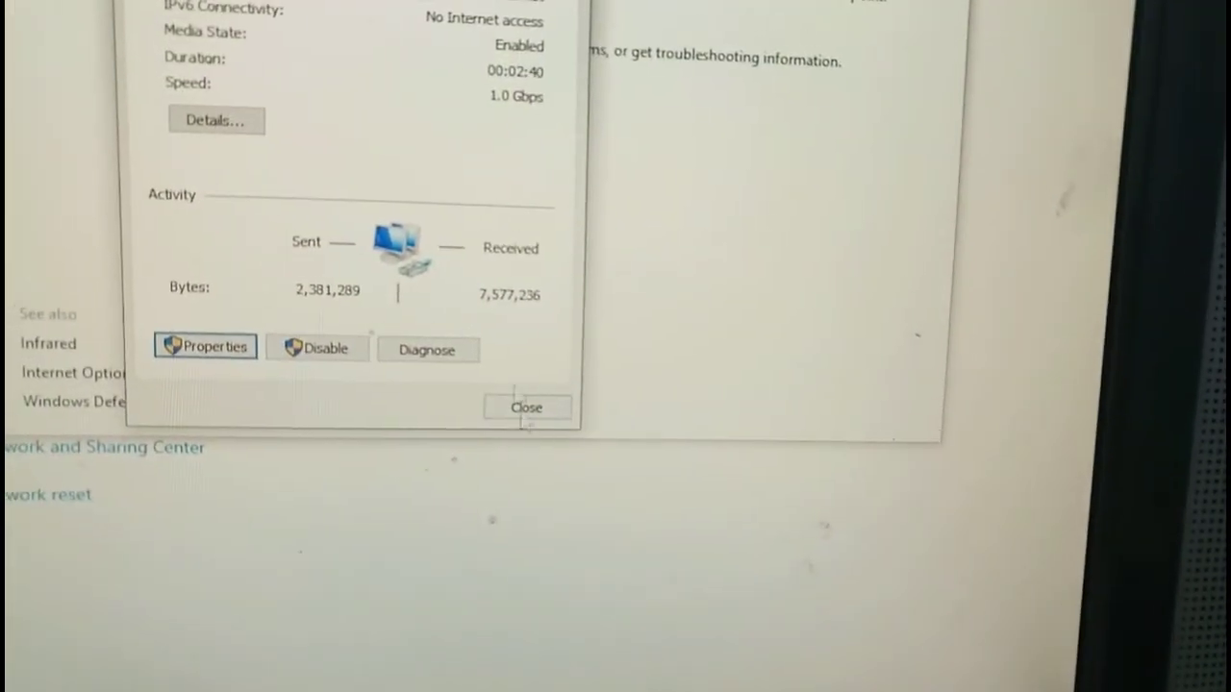
Close Ethernet Status and load youtube.com in a new Chrome tab
left_click(533, 408)
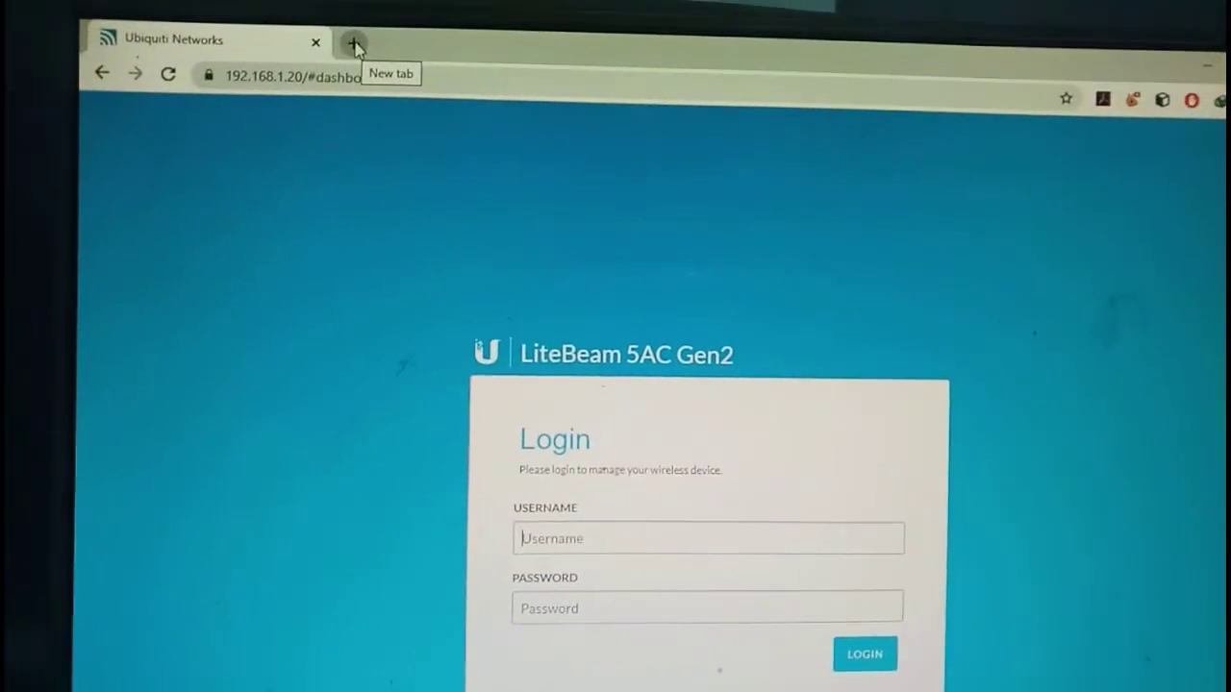
left_click(353, 46)
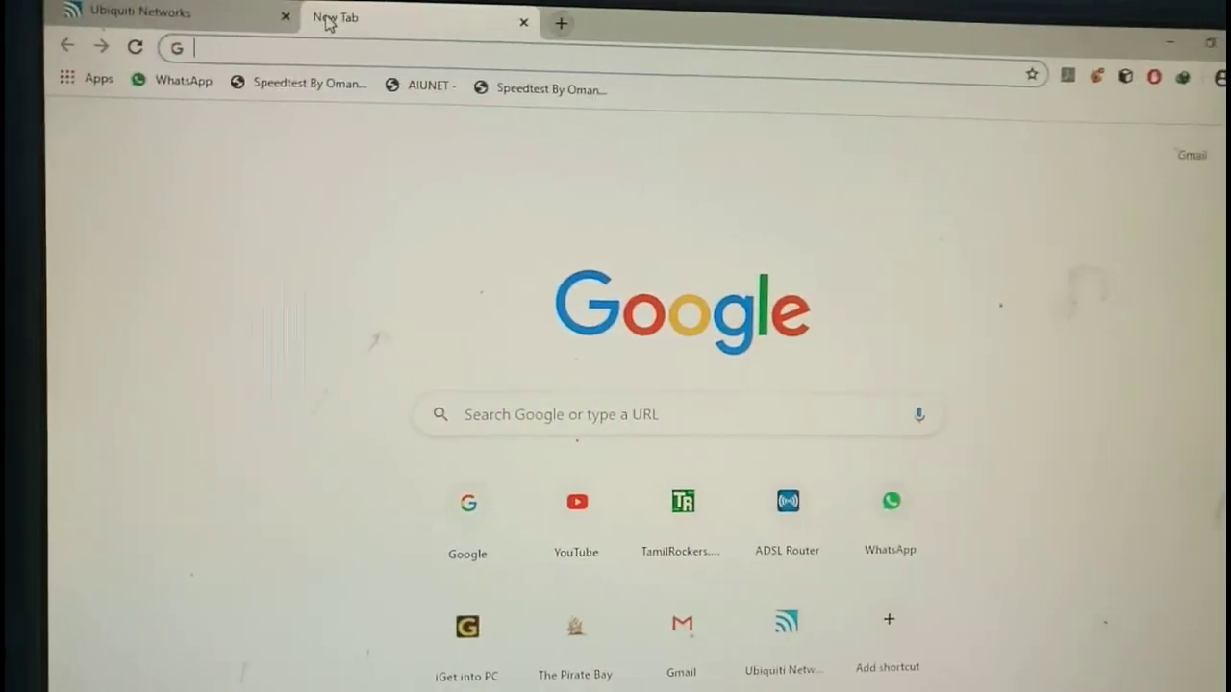
type("youtube.com")
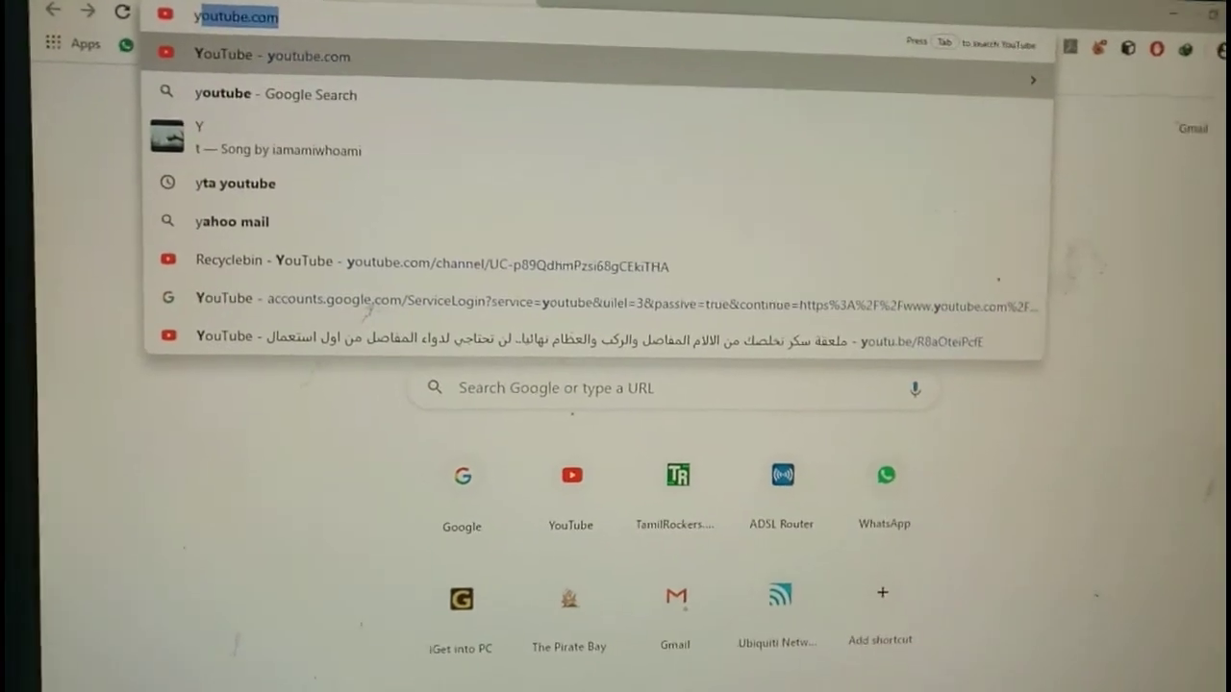
key("Return")
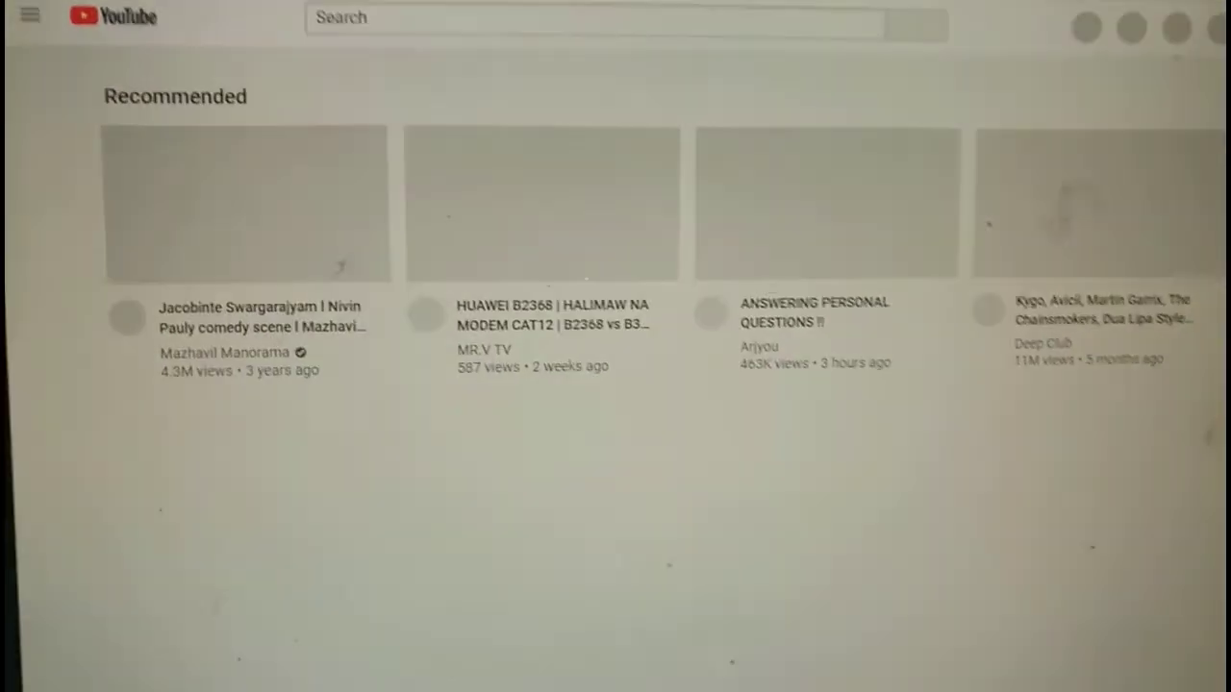